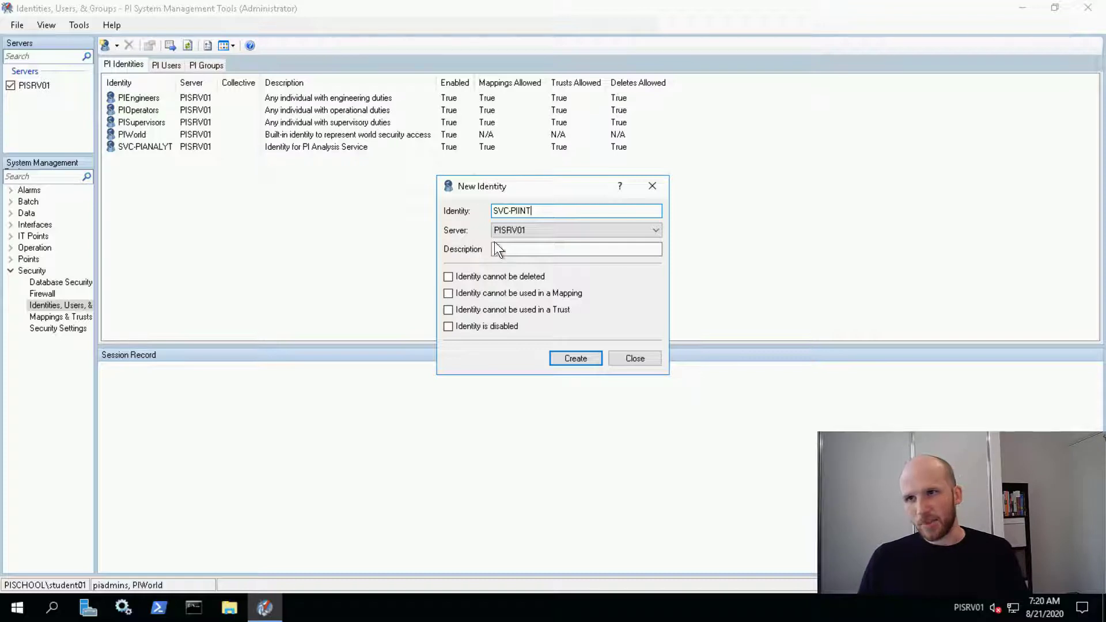
Step: Create the SVC-PIINT identity described 'Identity for PI Interfaces', then show Mappings & Trusts
left_click(510, 249)
type("Identity for PI Interfaces")
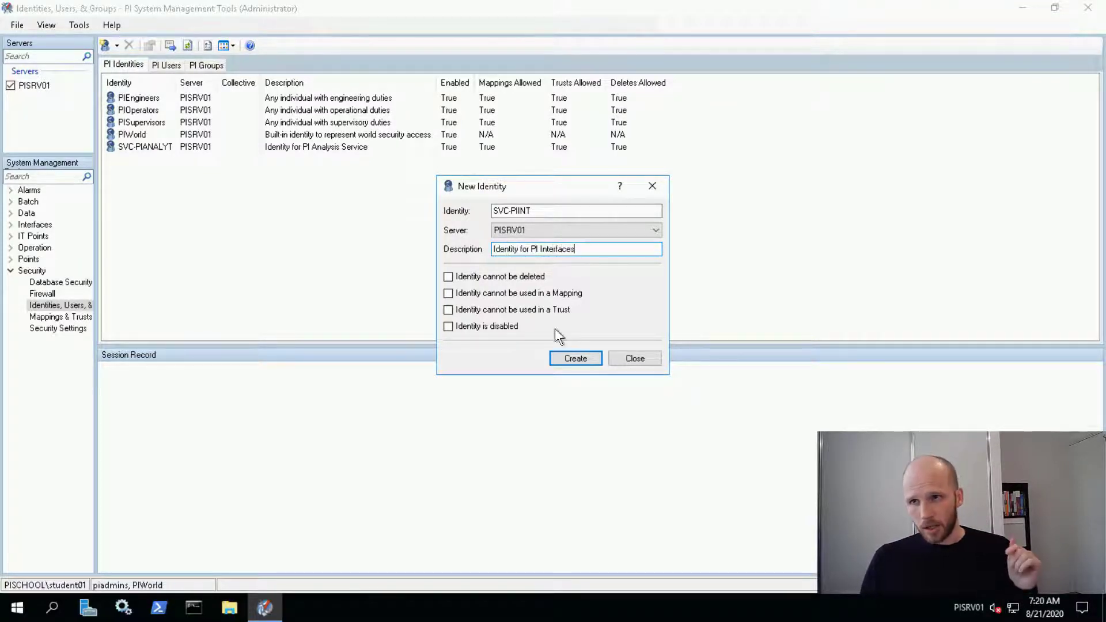
left_click(575, 357)
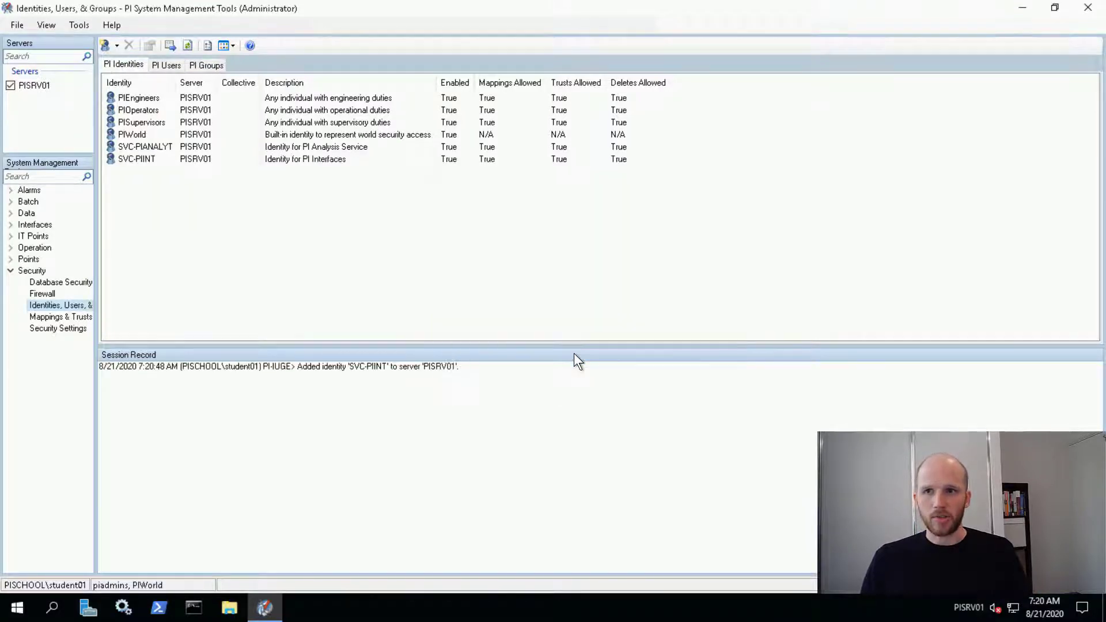
left_click(84, 317)
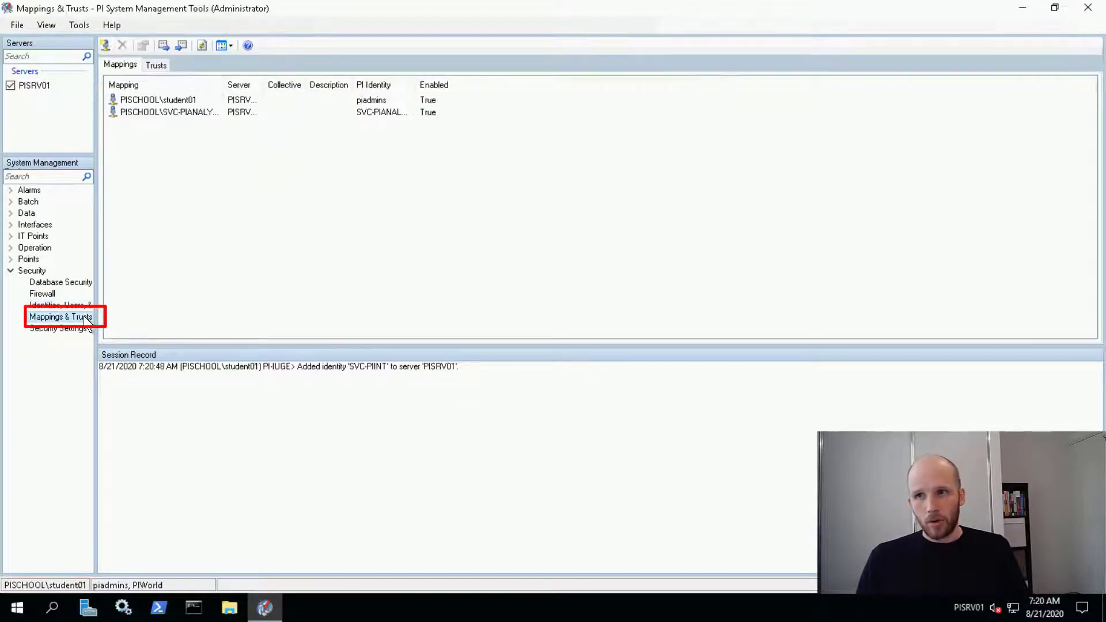
Step: Create a mapping from Windows account PISCHOOL\SVC-PIINT$ to PI identity SVC-PIINT
left_click(106, 46)
type("PISCHOOL")
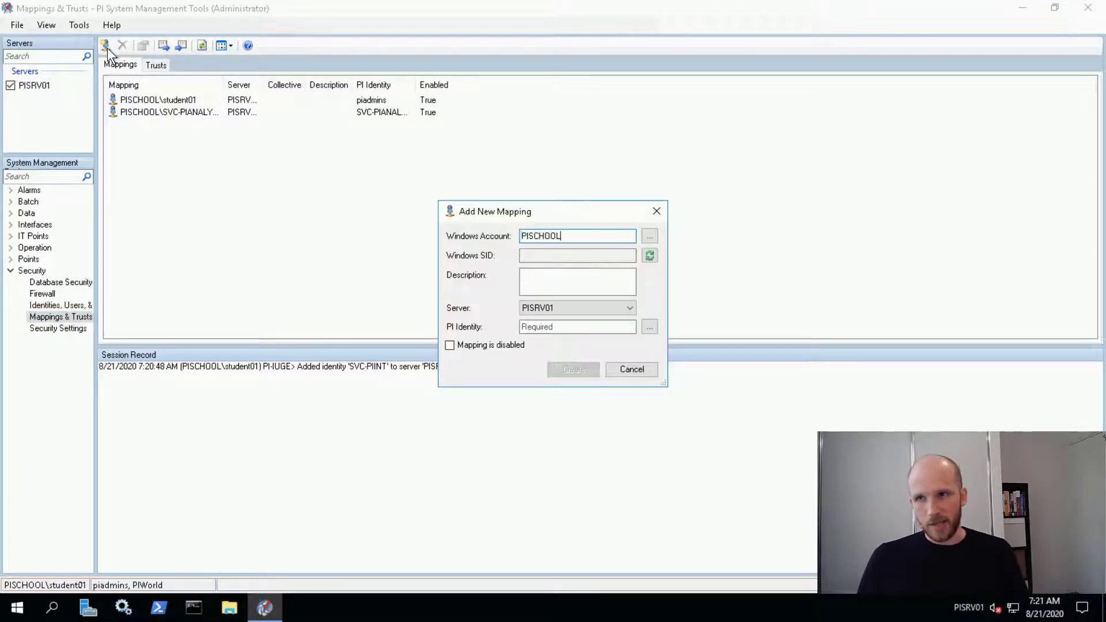
type("\\SVC-PIINT$")
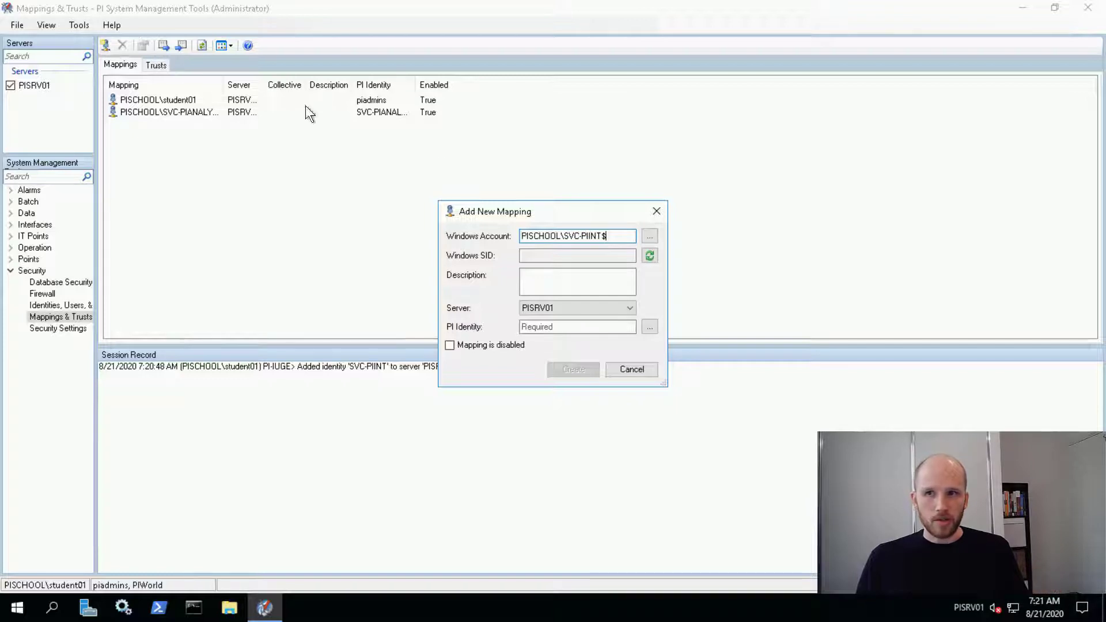
left_click(650, 256)
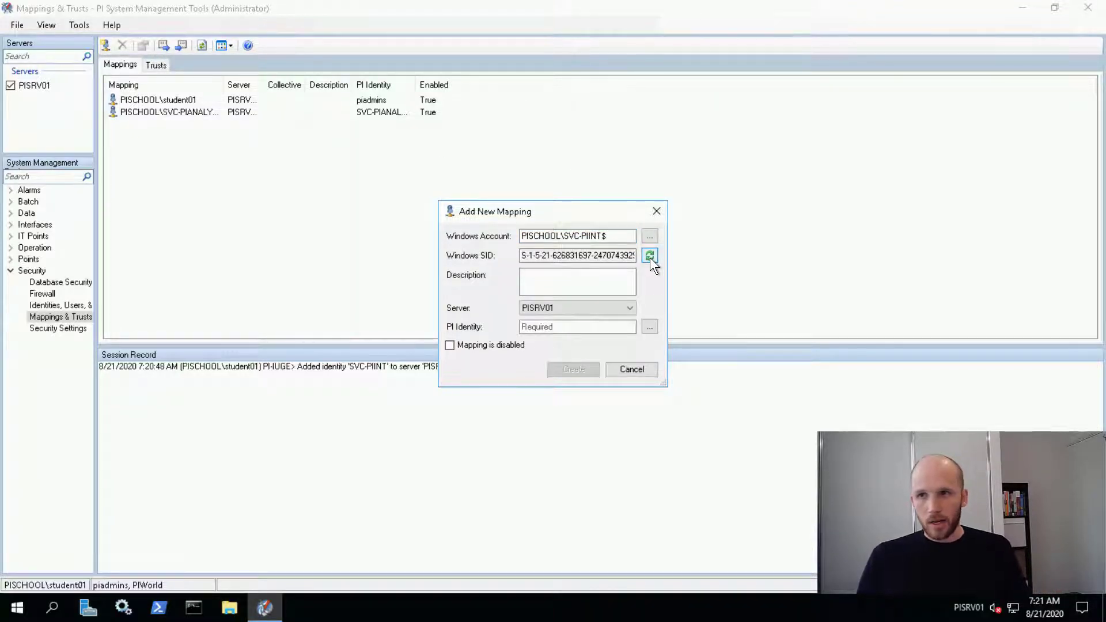
left_click(650, 327)
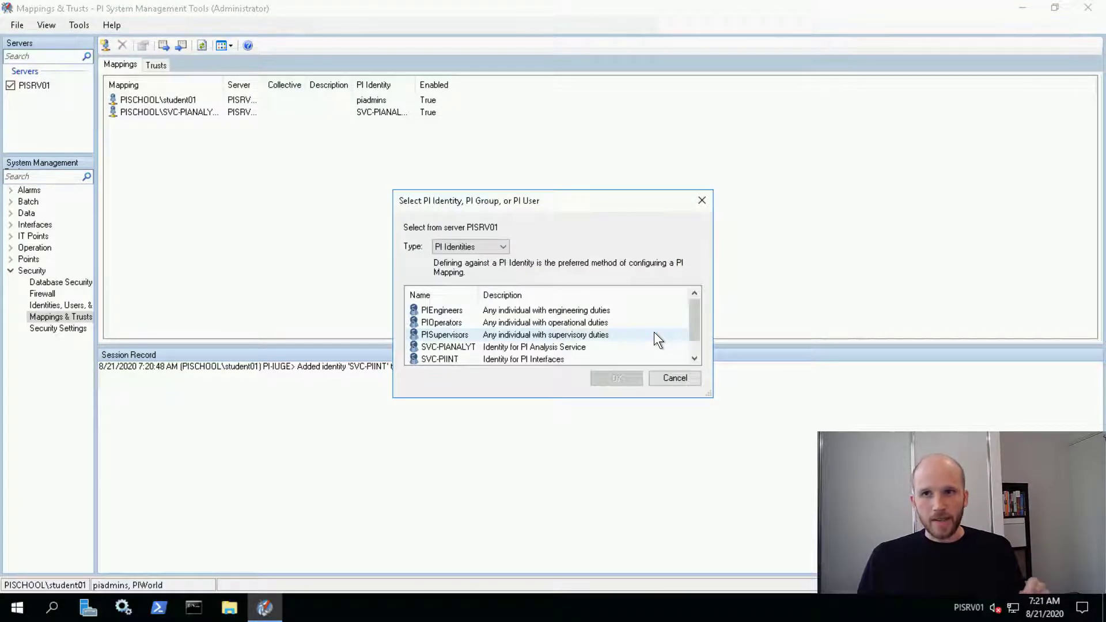
left_click(531, 358)
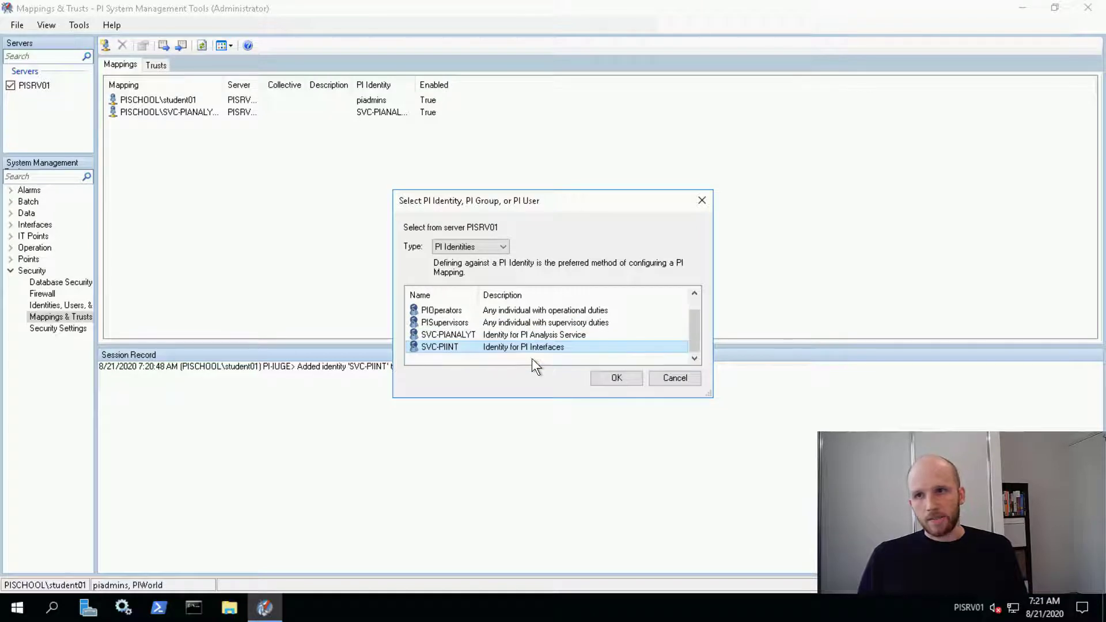
left_click(623, 378)
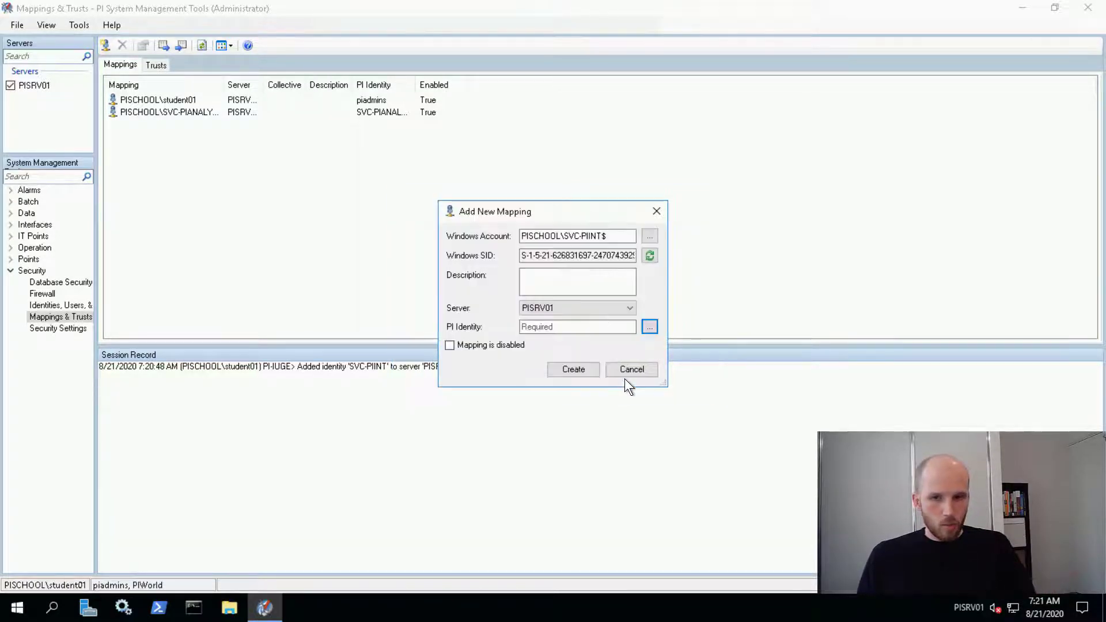
left_click(579, 367)
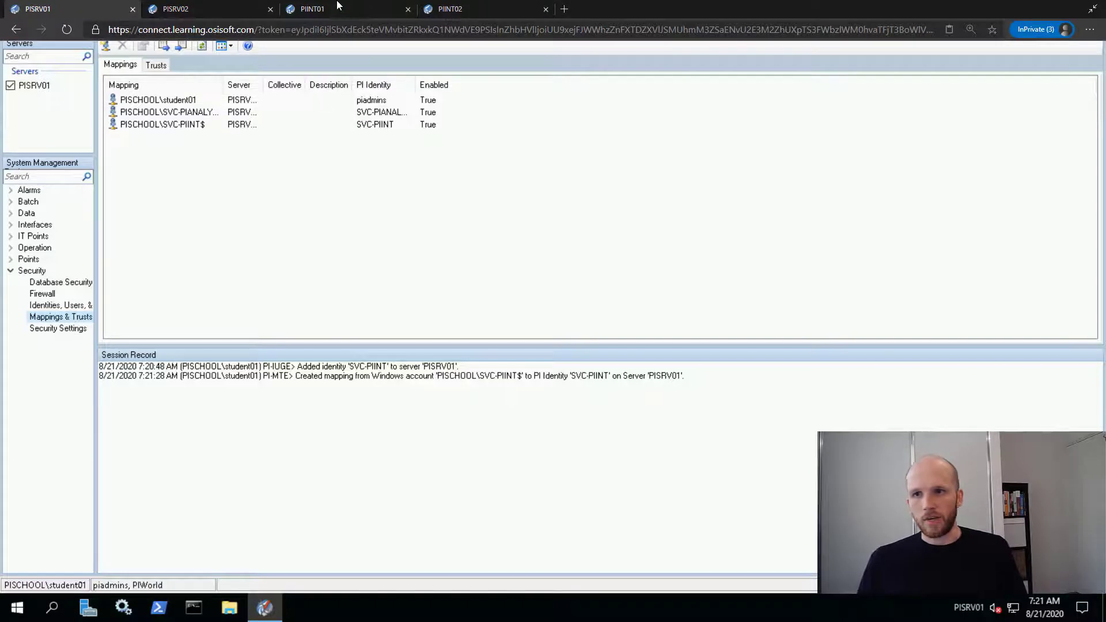
Step: Move to the PIINT01 node and open the Interface menu in PI ICU
left_click(334, 8)
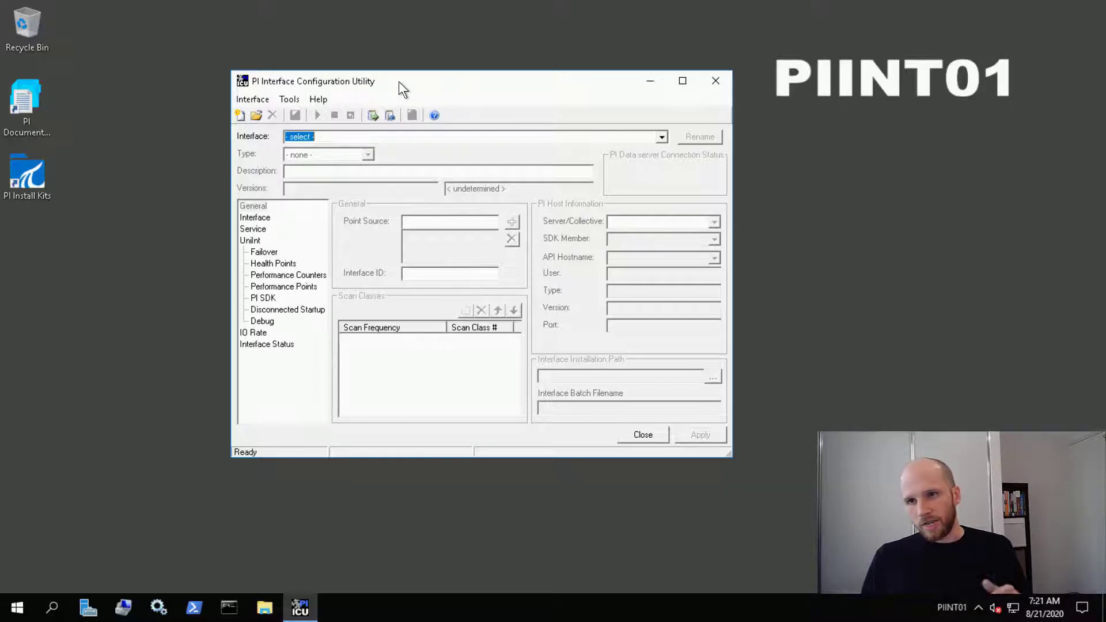
left_click(253, 99)
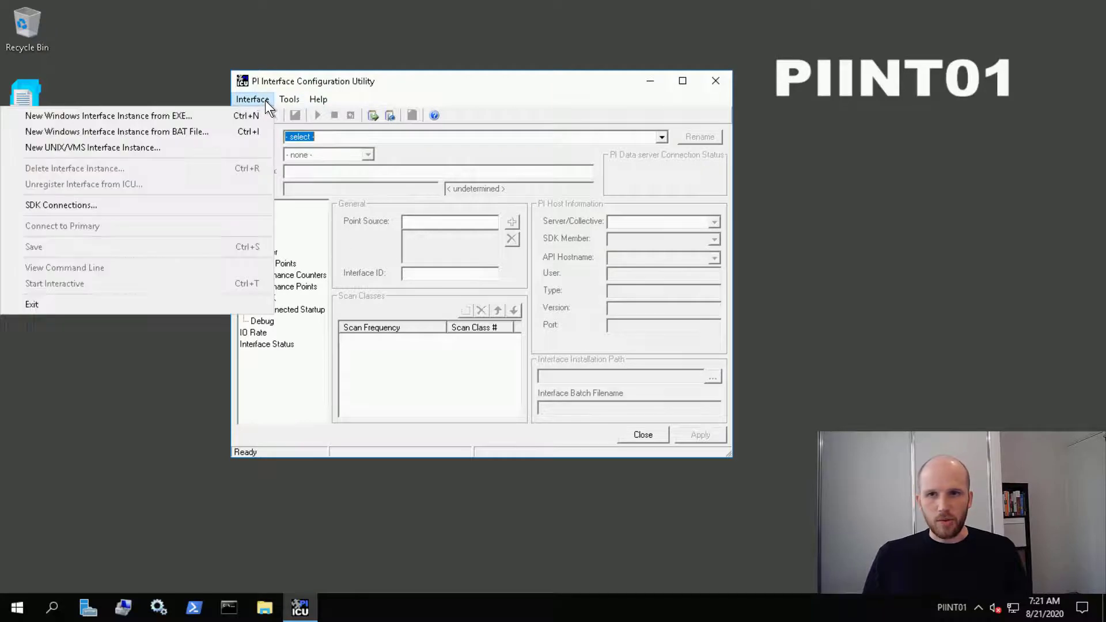
Step: Load a new instance from OPCInt_ReadOnly\OPCInt_ReadOnly.bat_new with PISRV01 as host server
left_click(247, 131)
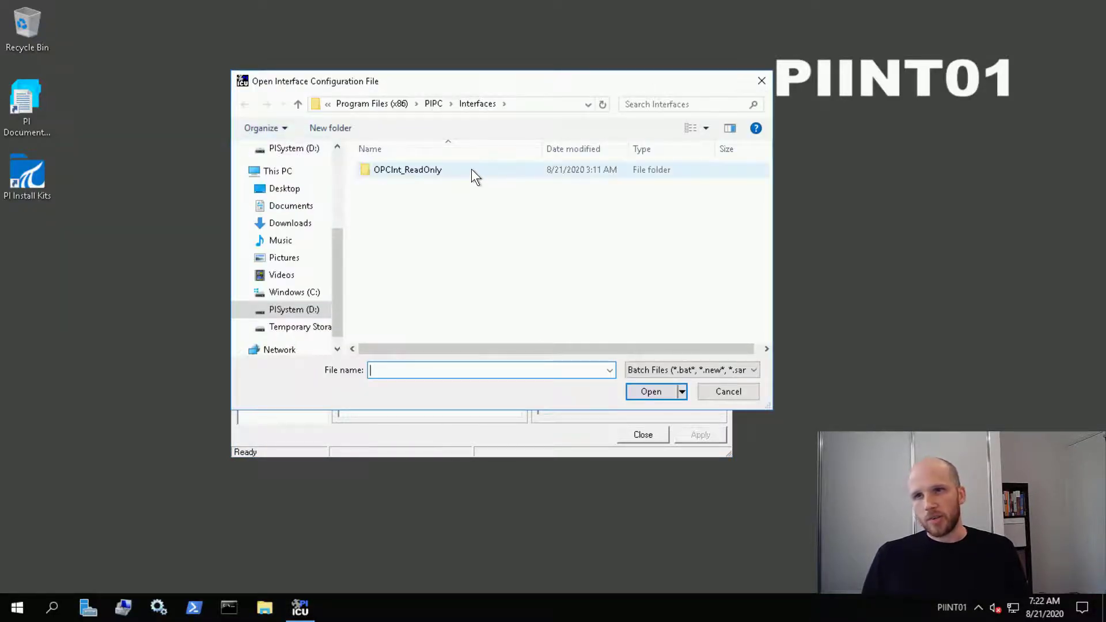
double_click(471, 168)
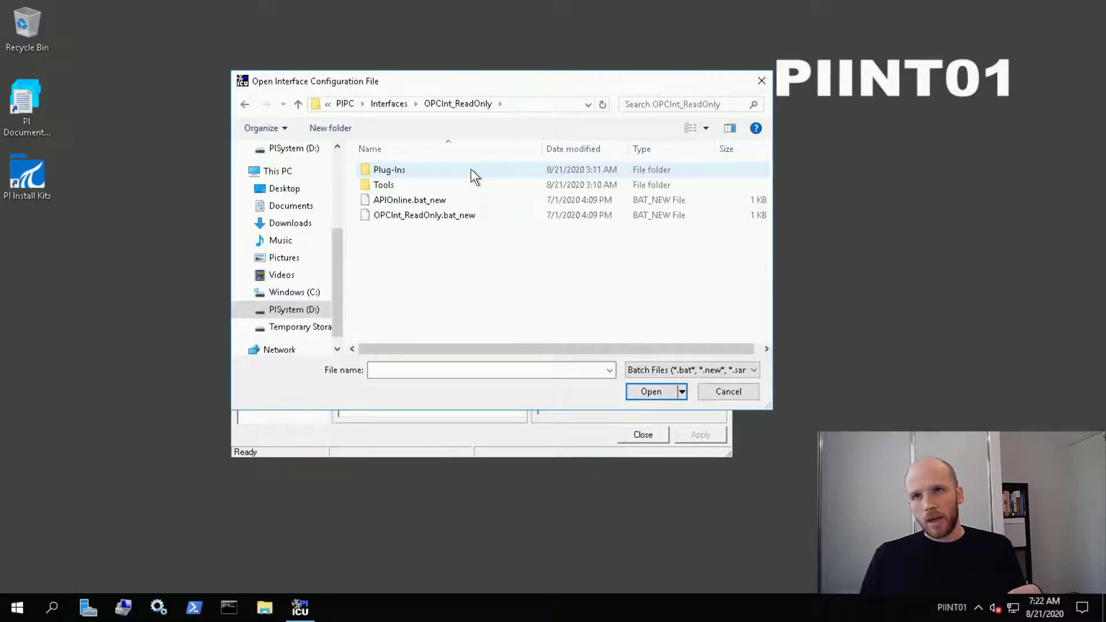
double_click(450, 214)
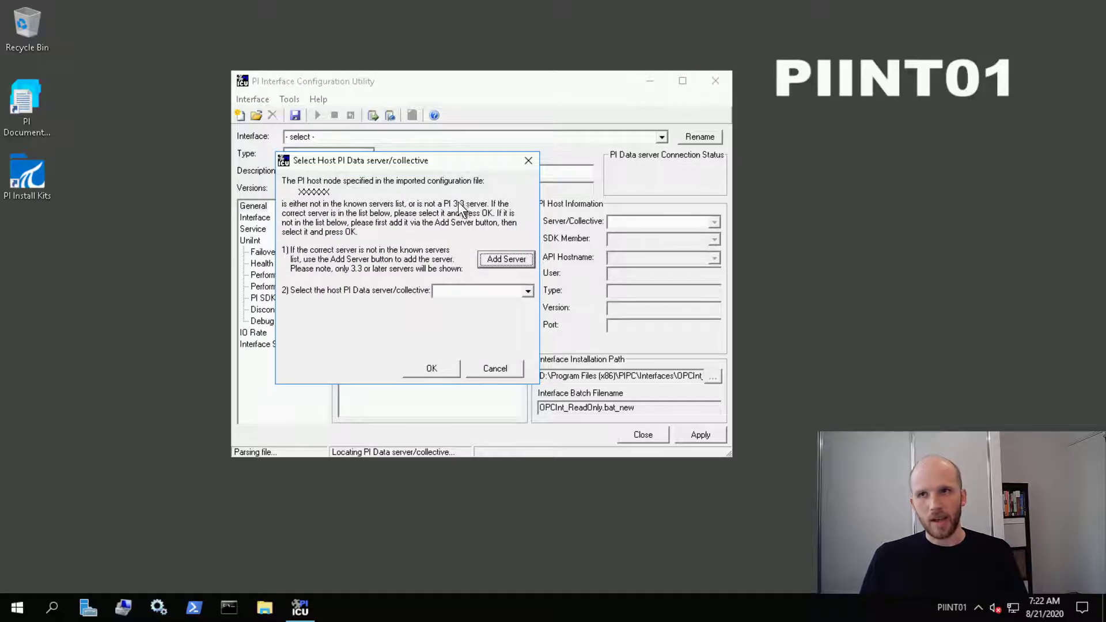
left_click(529, 291)
left_click(516, 303)
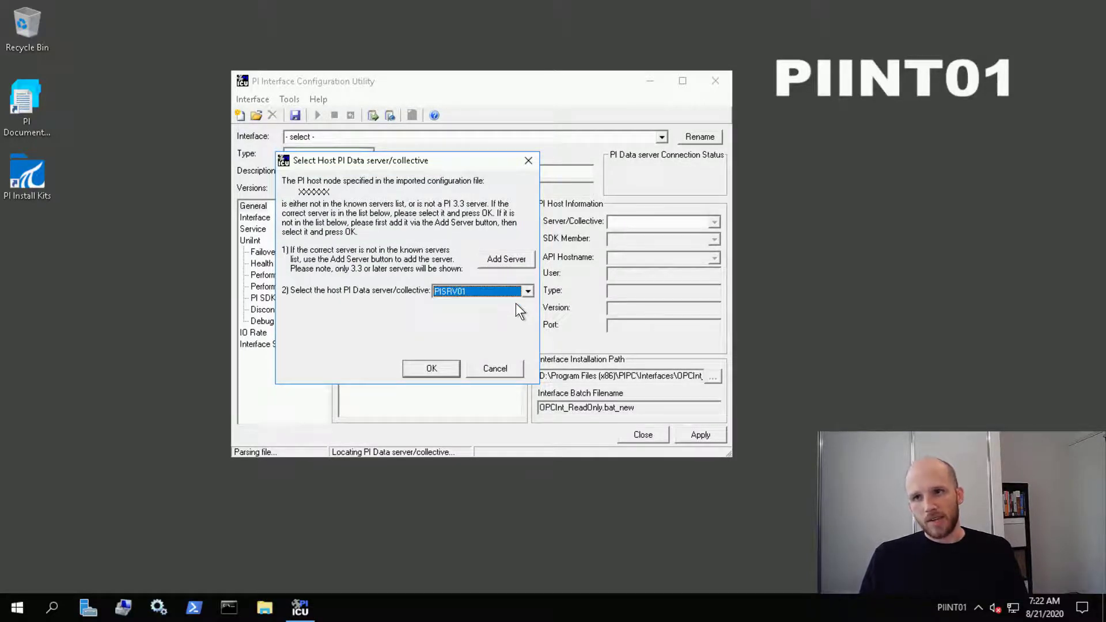
left_click(444, 370)
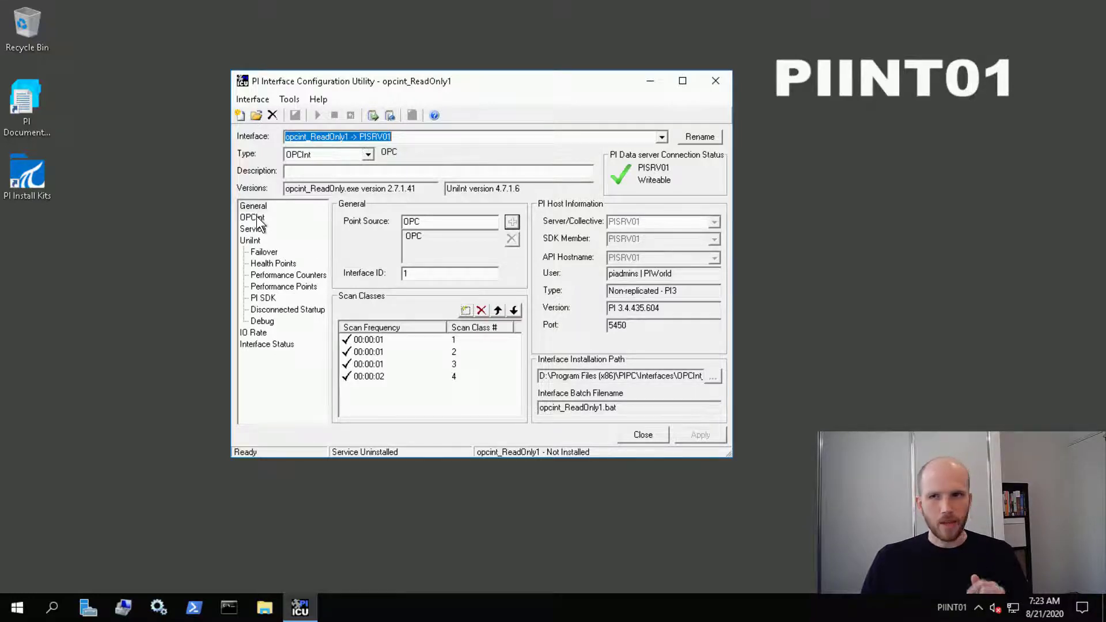
Step: Set and apply OPC server OPCSample.OpcDa20Server.1 from the localhost server list
left_click(258, 218)
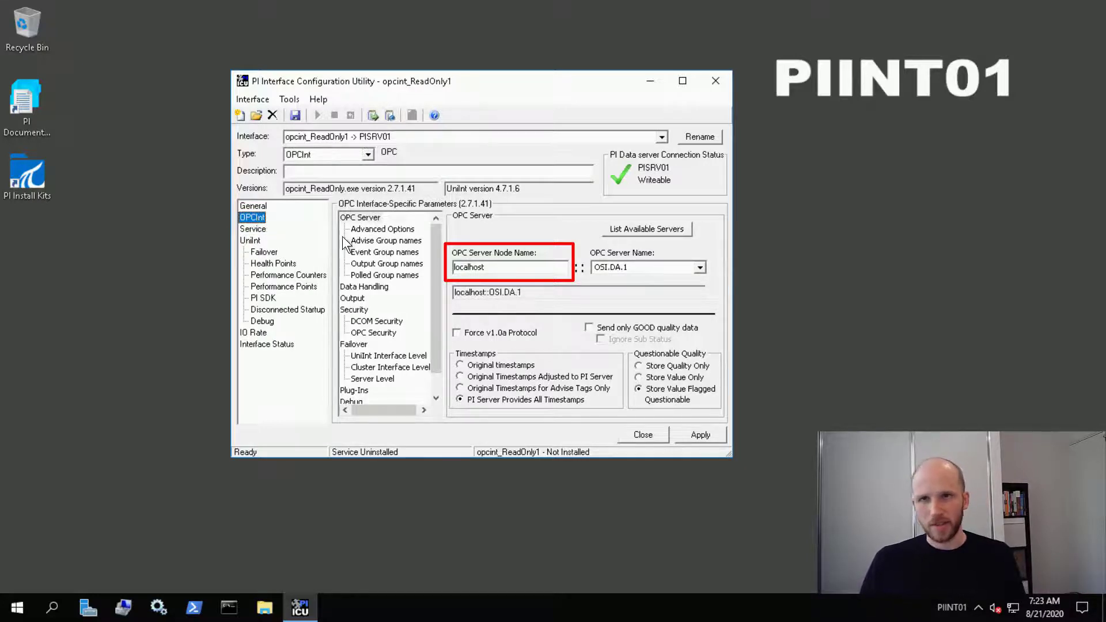
left_click(688, 229)
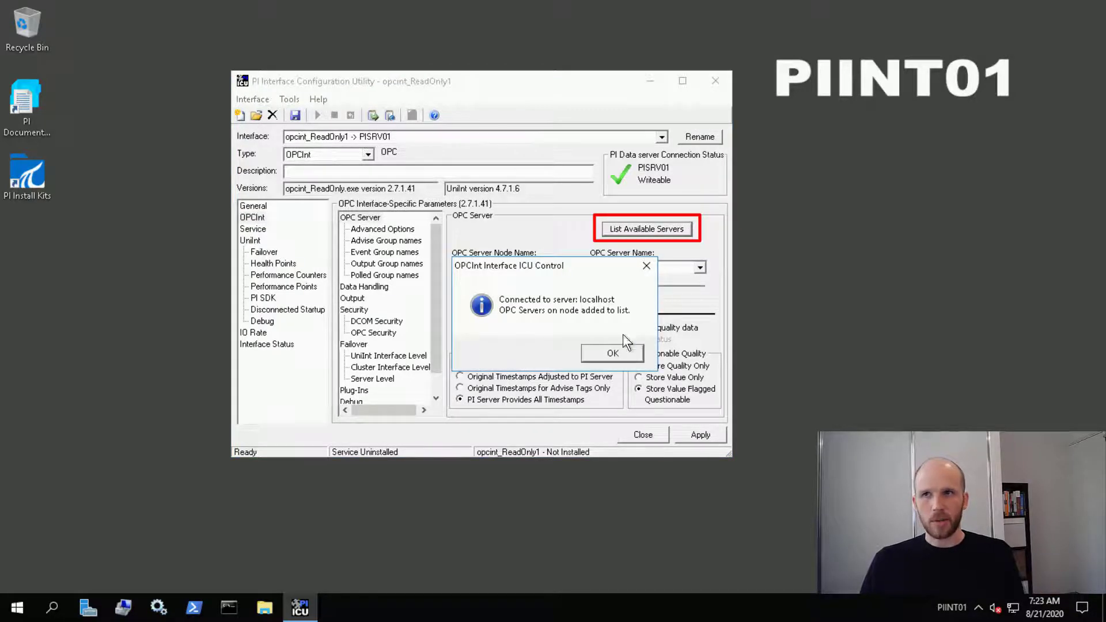
left_click(612, 353)
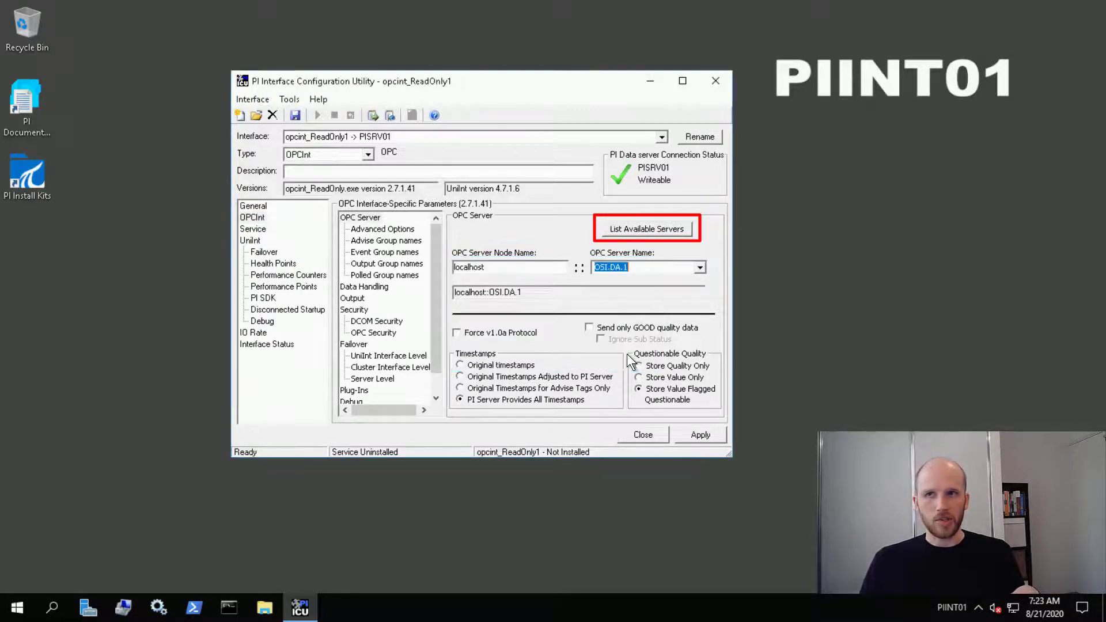
left_click(700, 268)
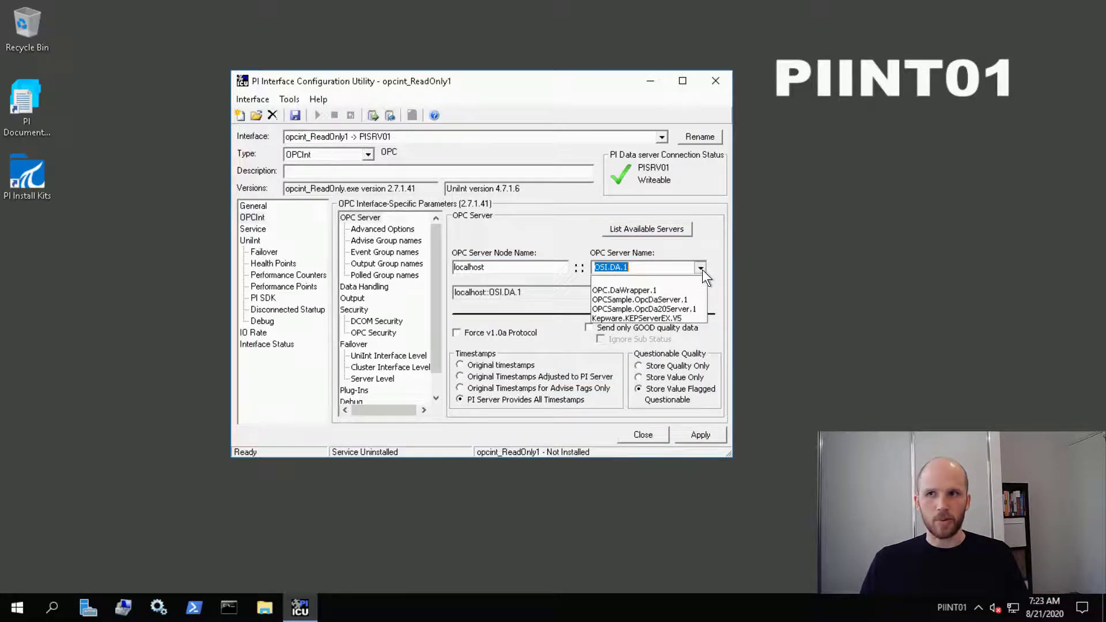
left_click(688, 310)
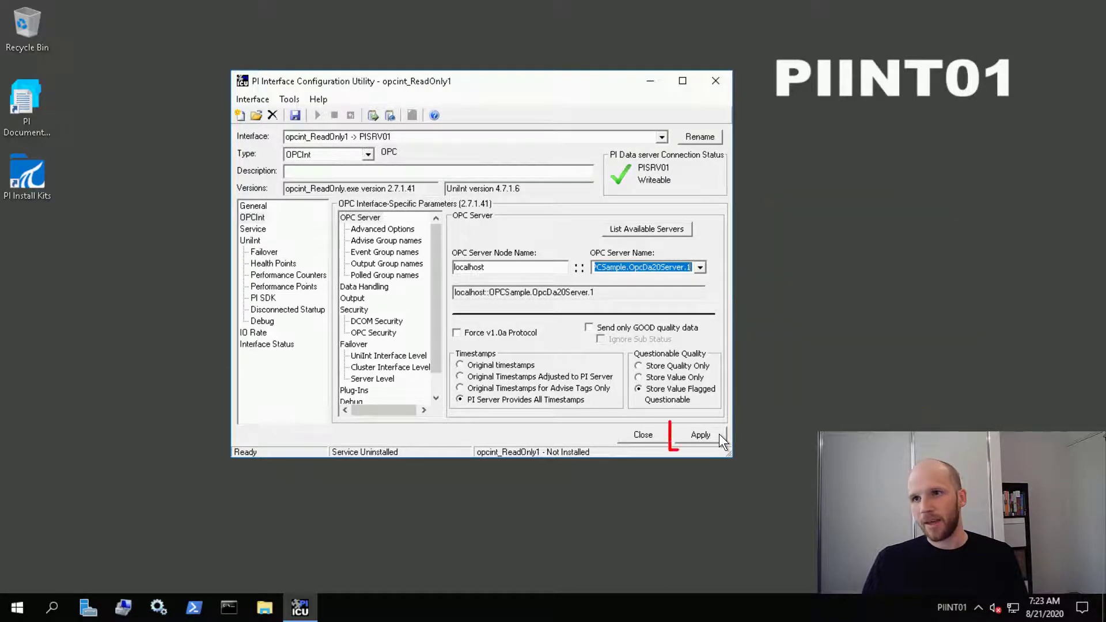
left_click(719, 434)
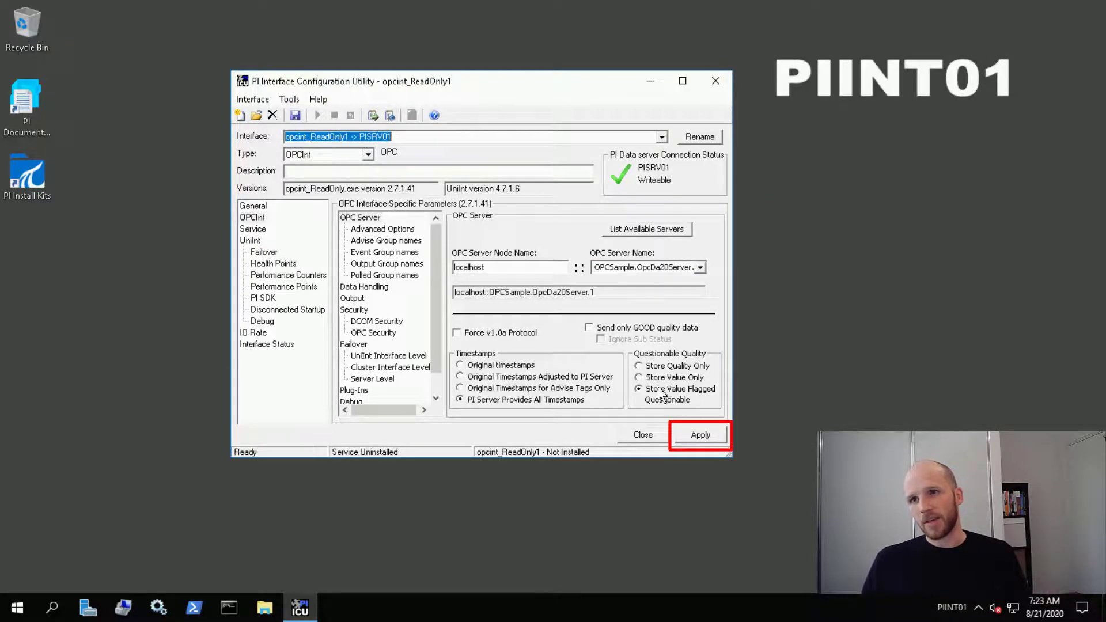
left_click(262, 230)
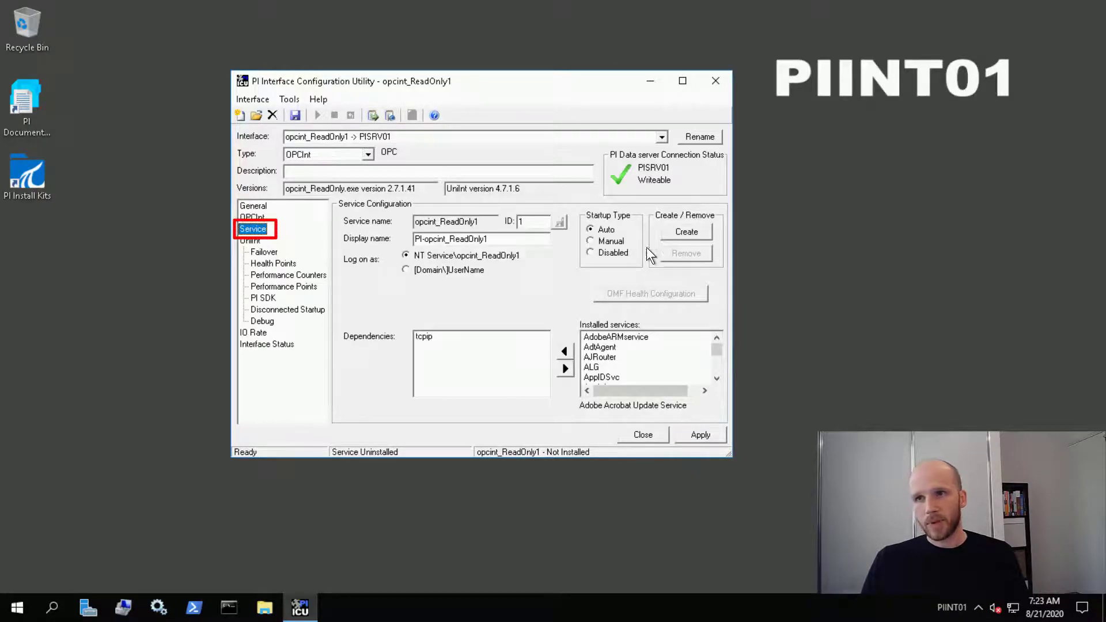
Step: Create the opcint_ReadOnly1 Windows service and bring up the Tools menu
left_click(703, 228)
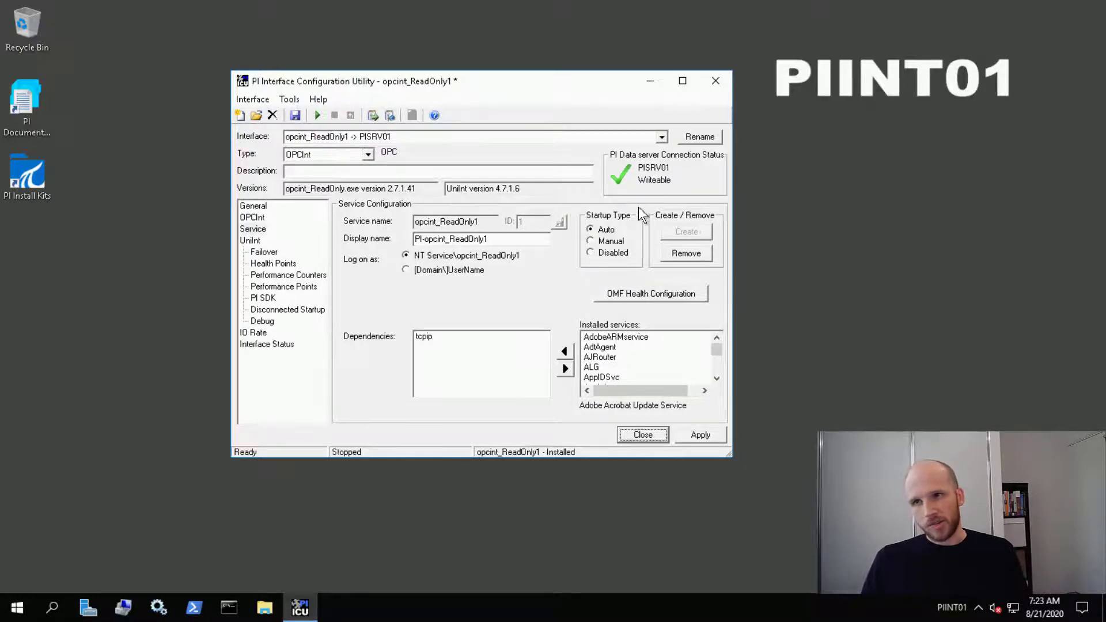
left_click(288, 100)
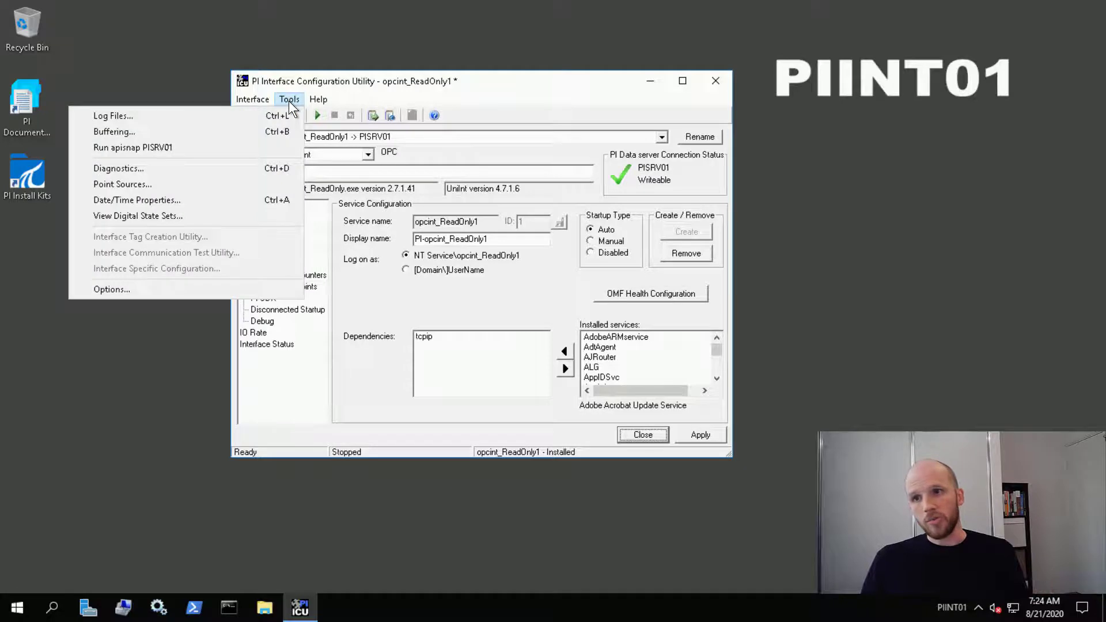
Step: Start the buffering wizard, accept the detected interface, and continue past failed security tests
left_click(291, 131)
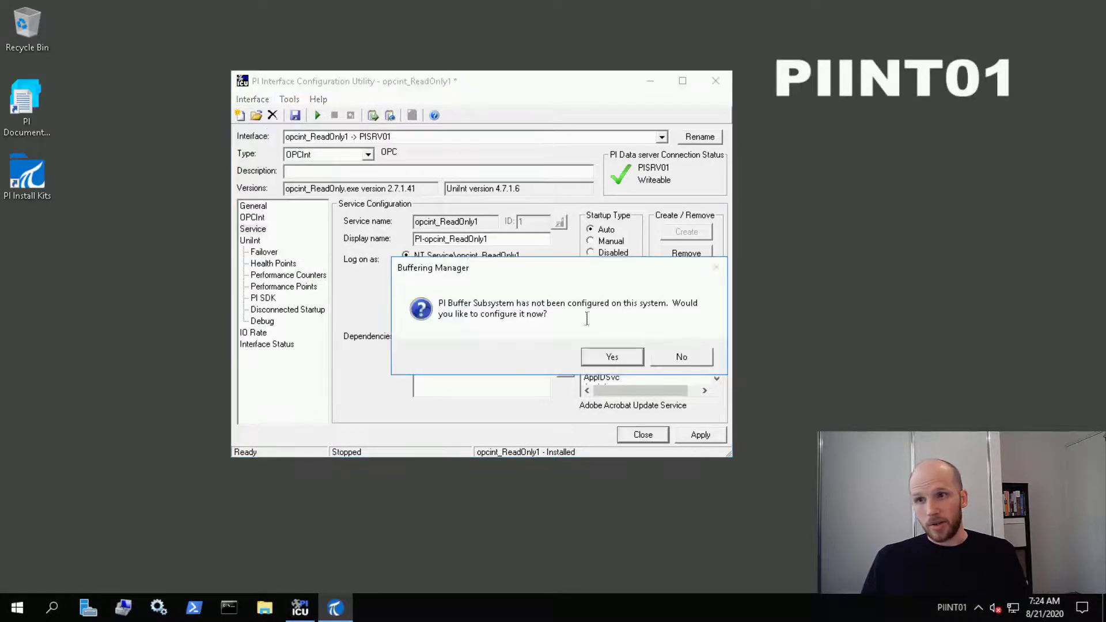
left_click(628, 355)
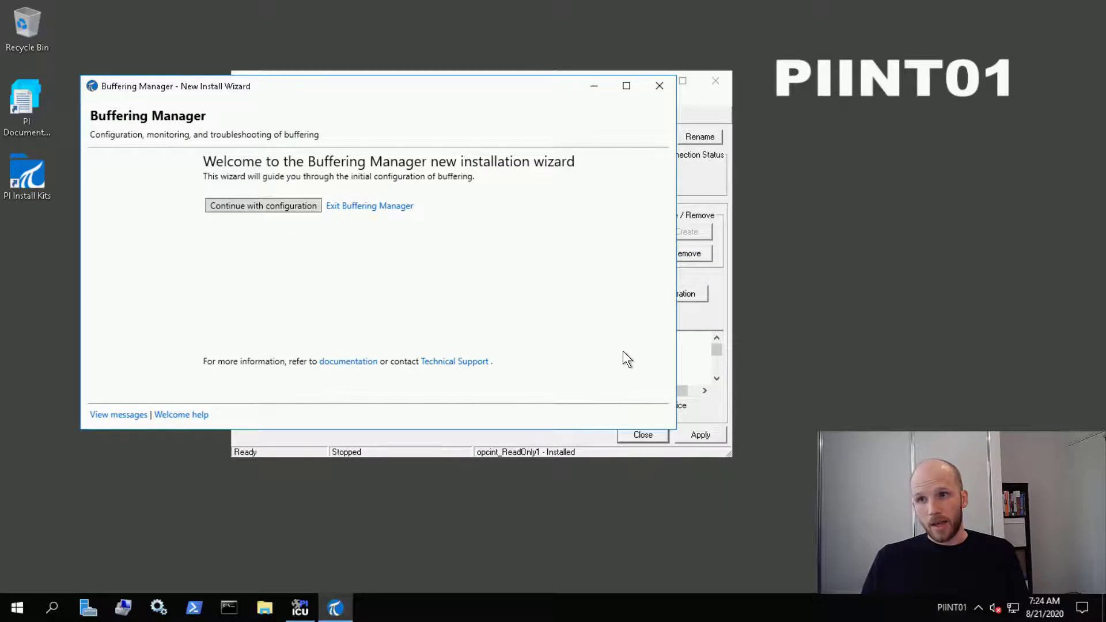
left_click(310, 206)
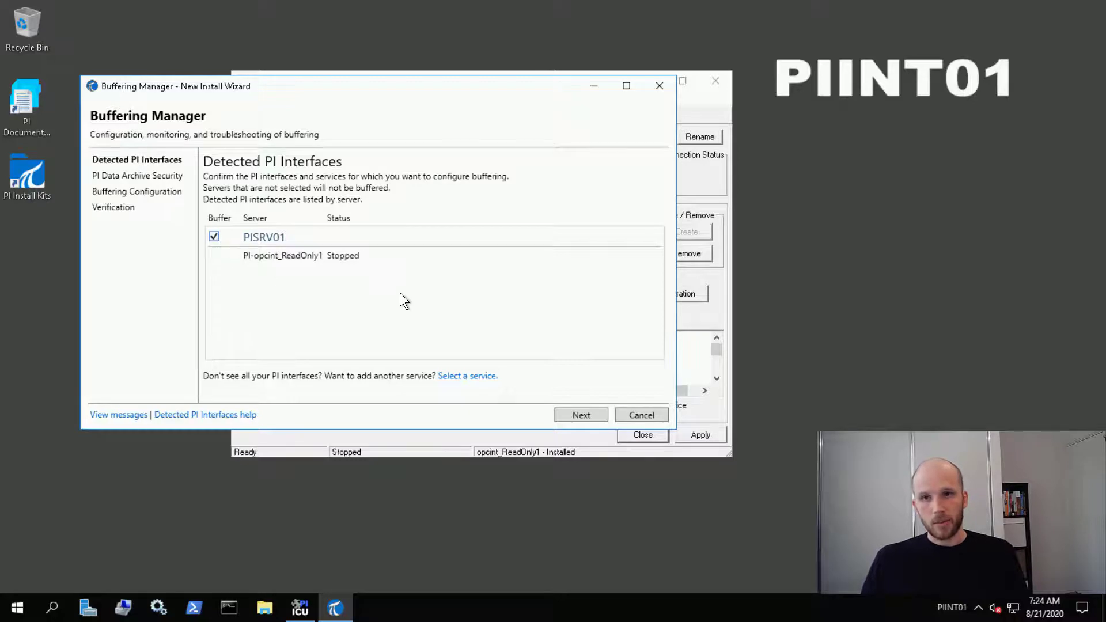
left_click(599, 416)
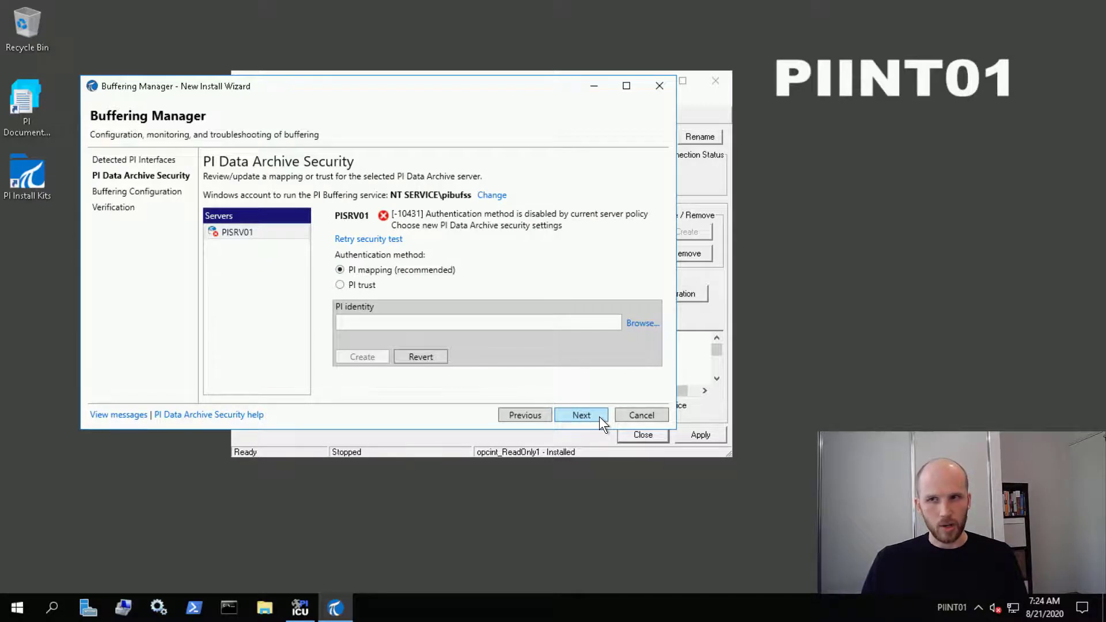
left_click(595, 416)
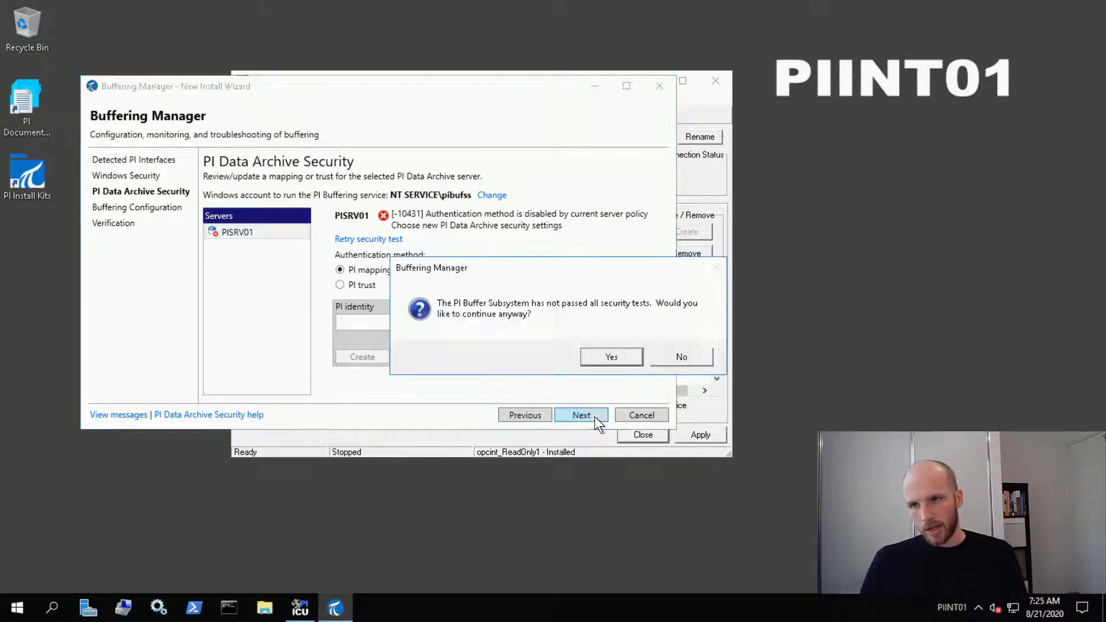
left_click(625, 356)
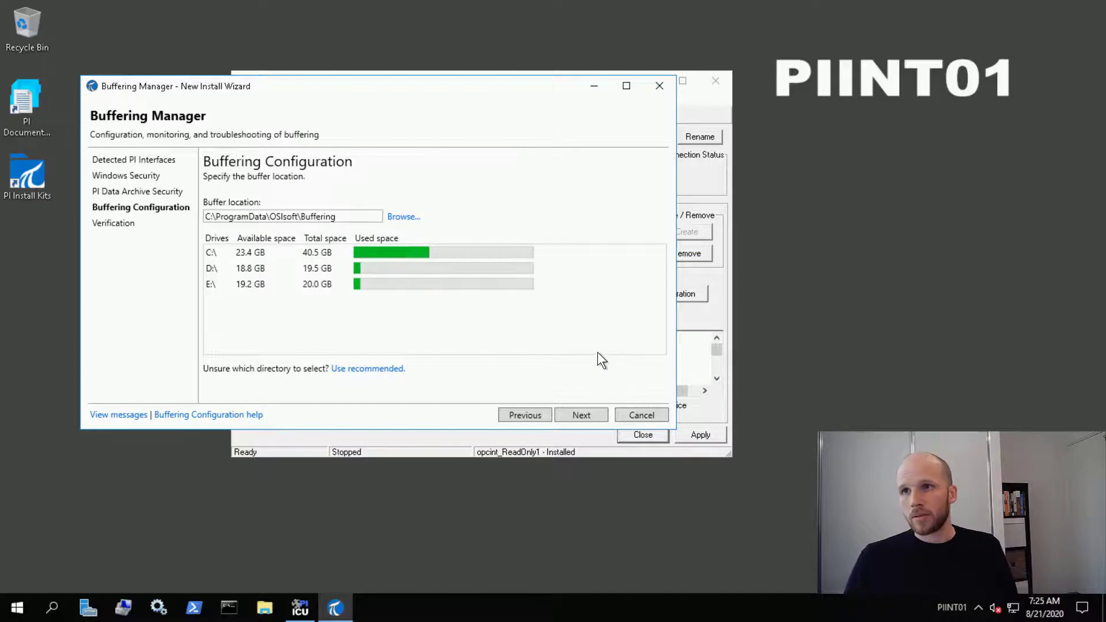
Step: Set the buffer location to a new D:\Buffer folder and finish the wizard
left_click(209, 216)
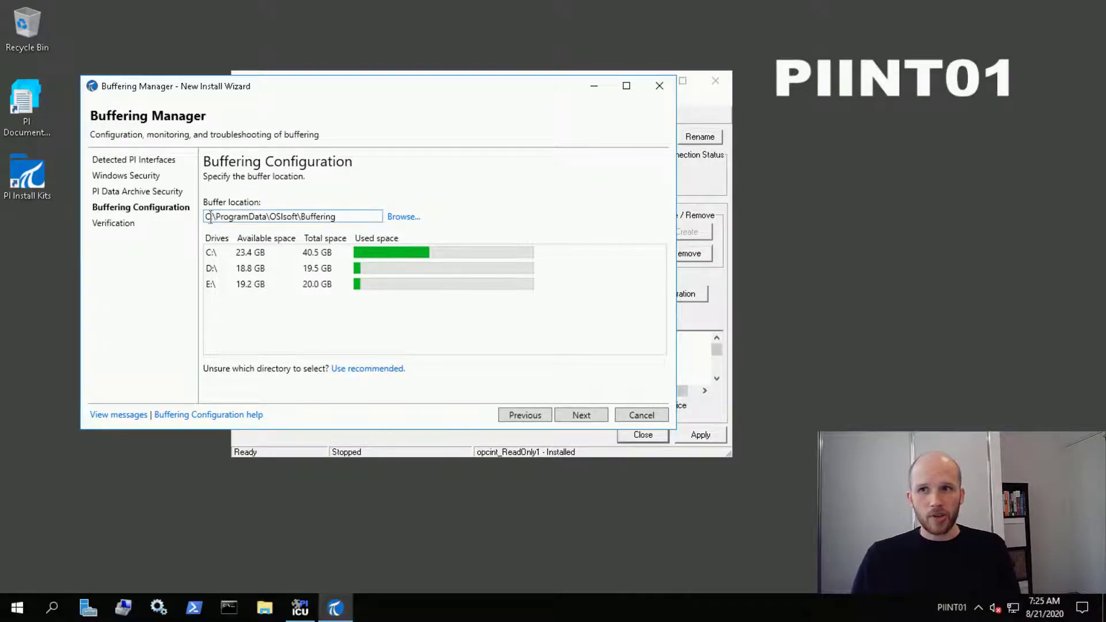
left_click(405, 216)
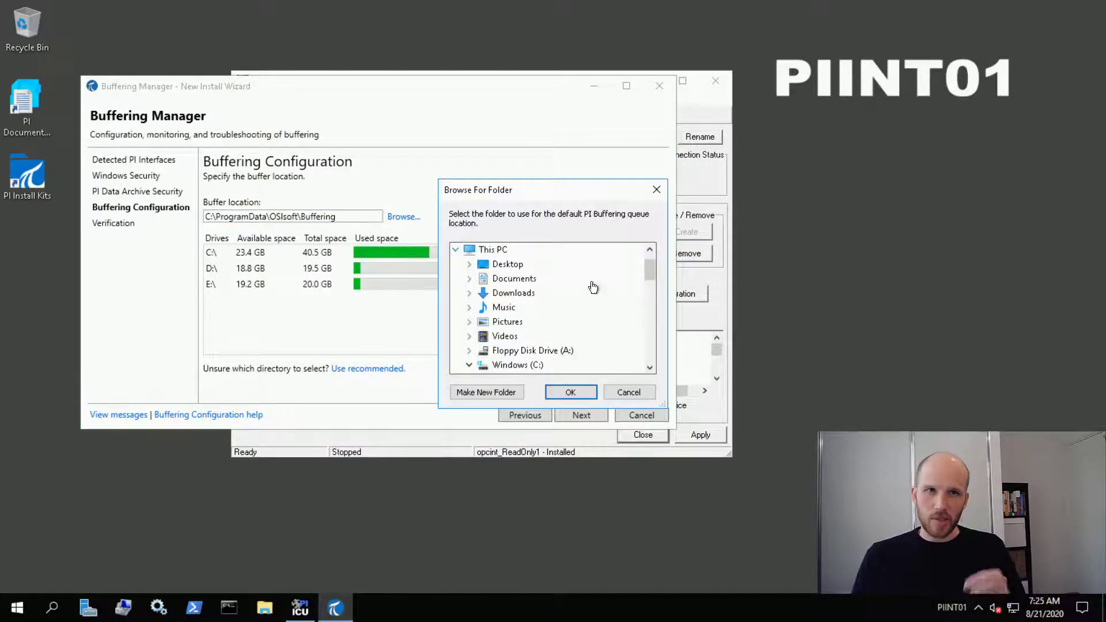
scroll(648, 294, "down", 10)
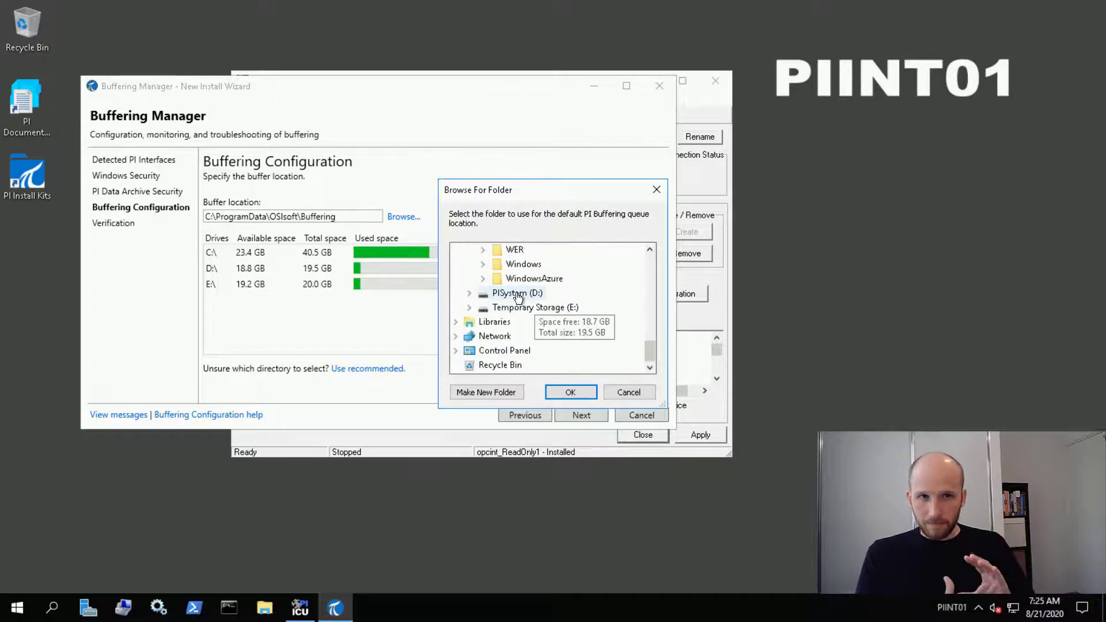
left_click(517, 294)
left_click(491, 391)
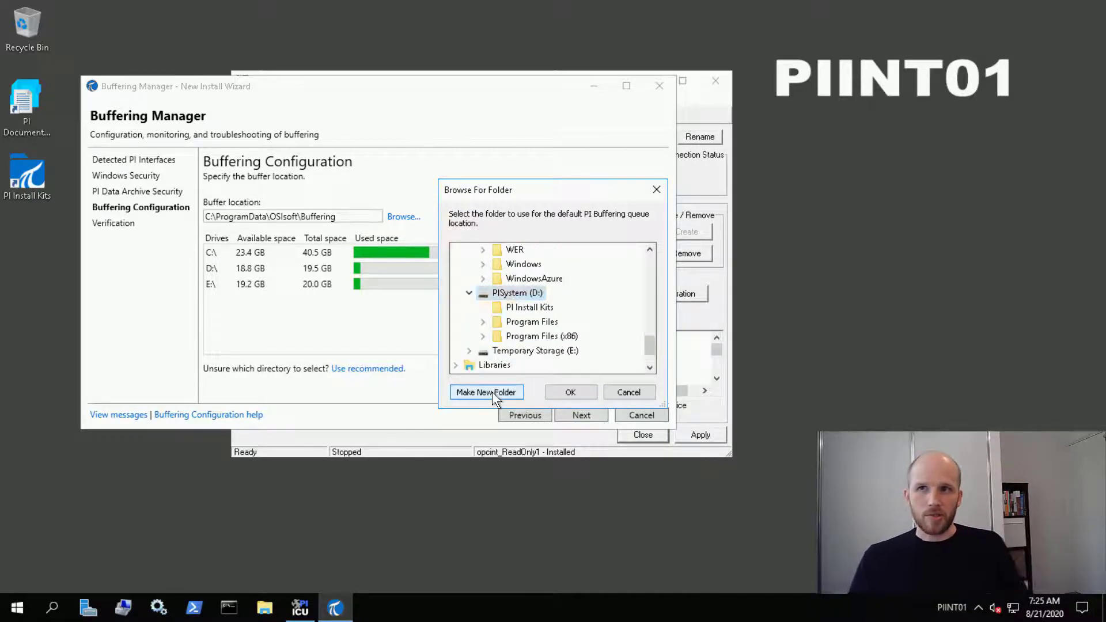
type("Buffer")
key("Return")
left_click(584, 392)
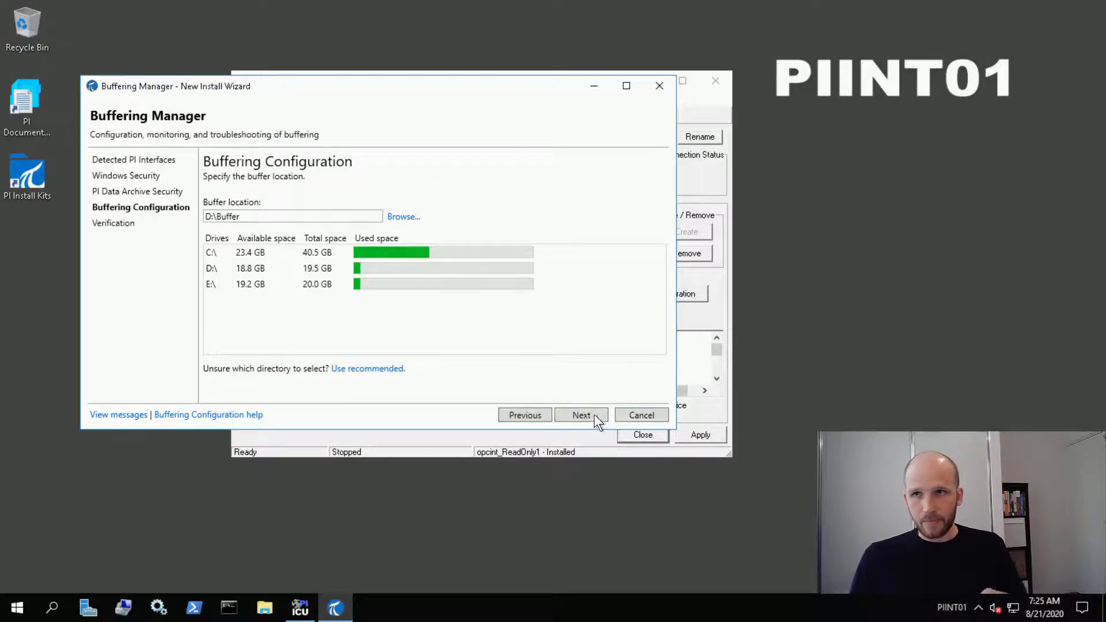
left_click(585, 414)
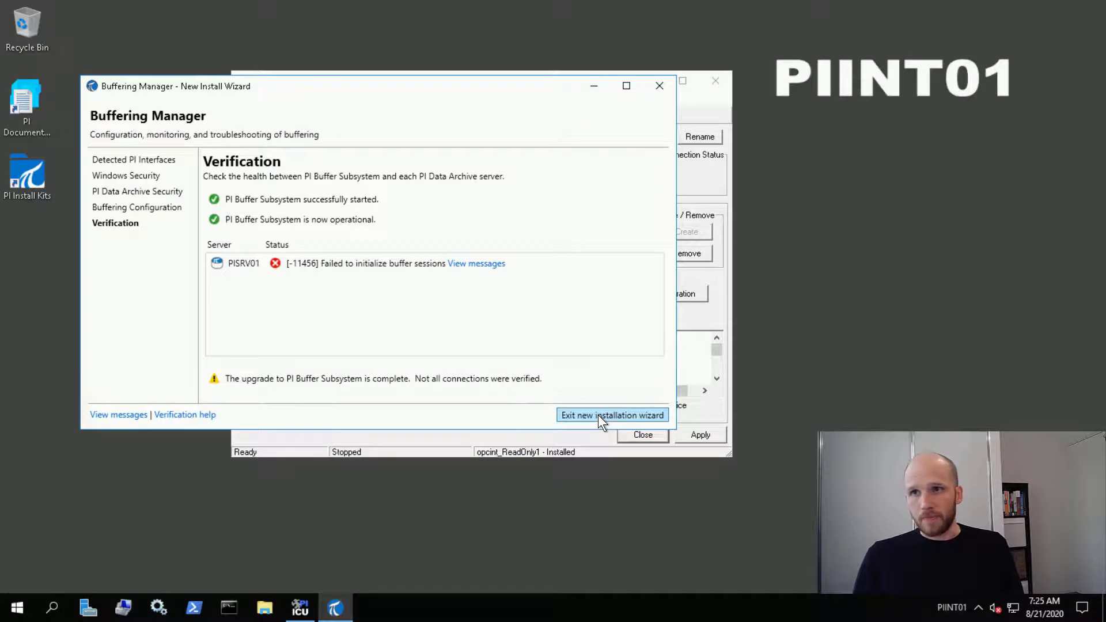
left_click(598, 414)
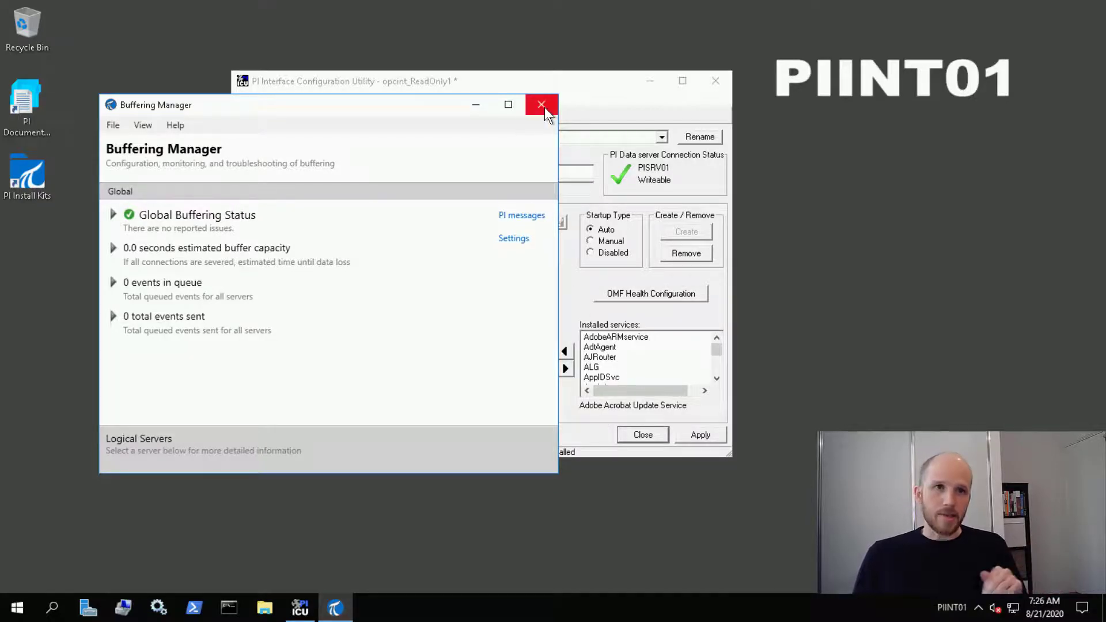
Step: Add the svc-piint service account to the PI Buffering Administrators local group
left_click(123, 609)
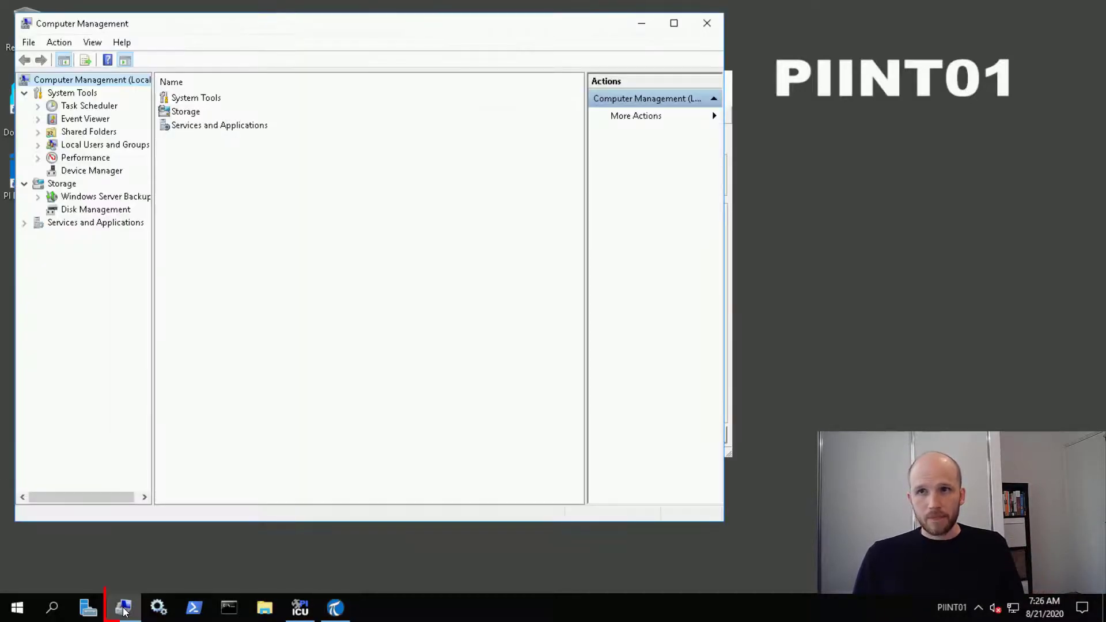
left_click(129, 146)
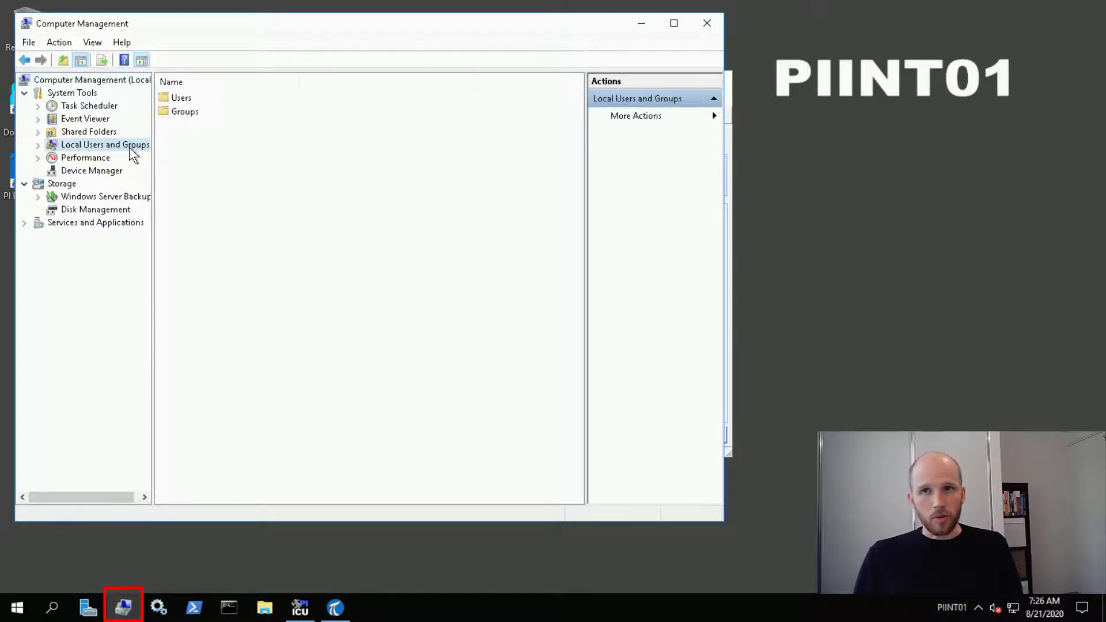
double_click(195, 111)
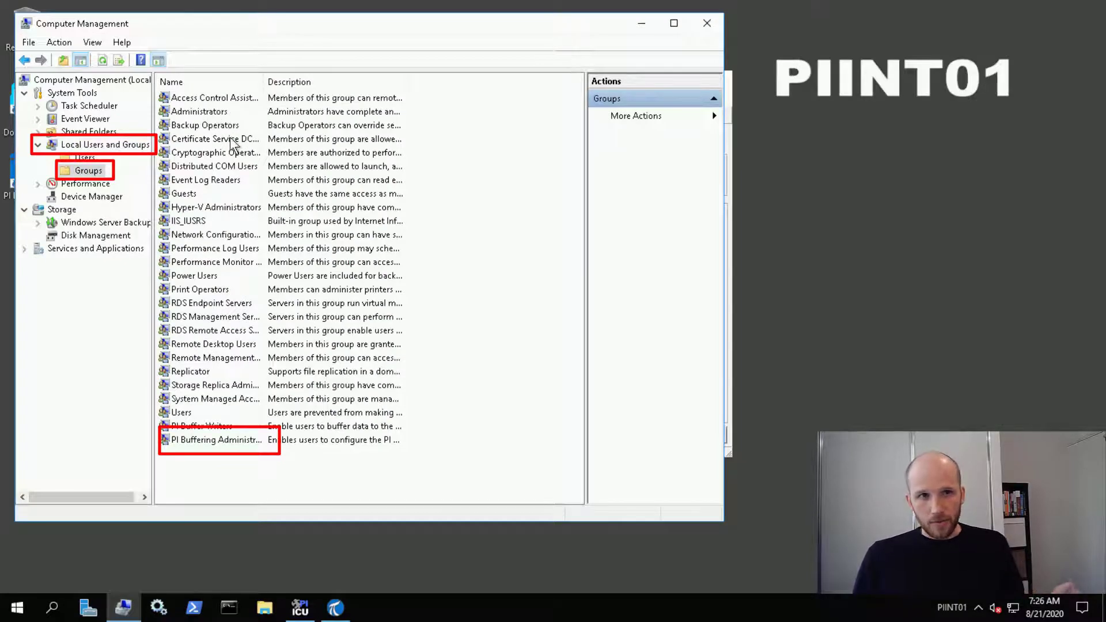
double_click(237, 440)
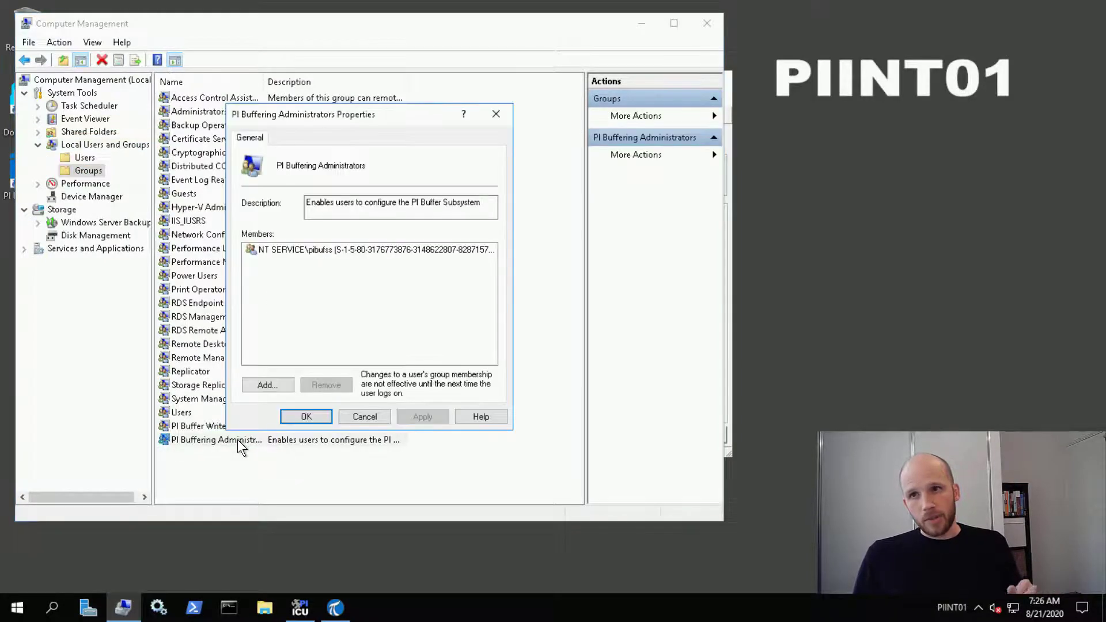
left_click(274, 383)
type("svc")
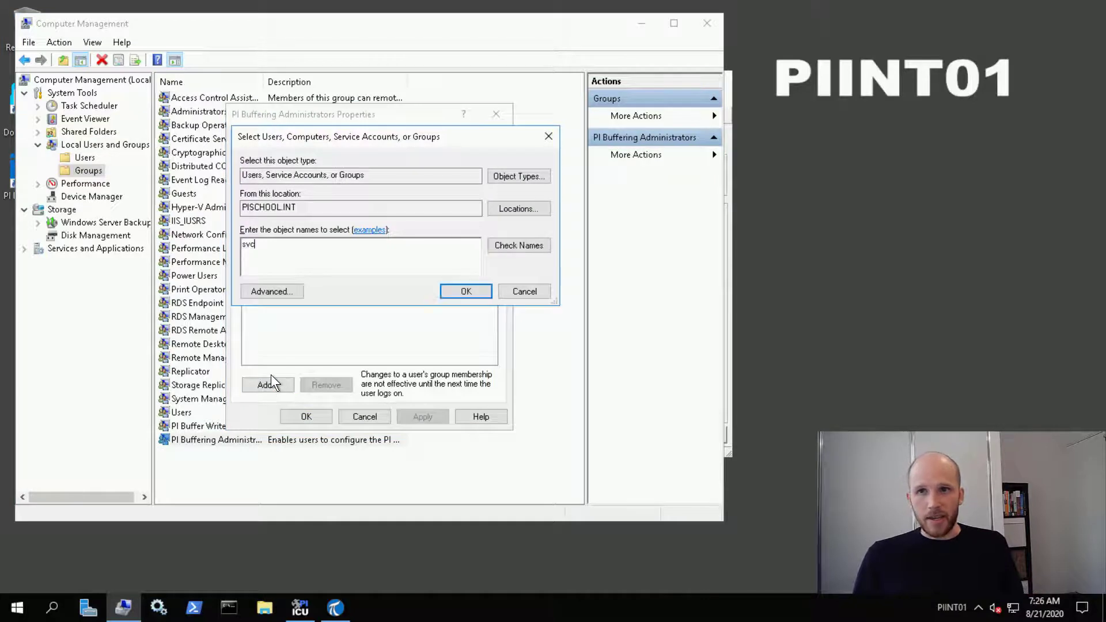
type("-piint")
left_click(526, 246)
left_click(473, 292)
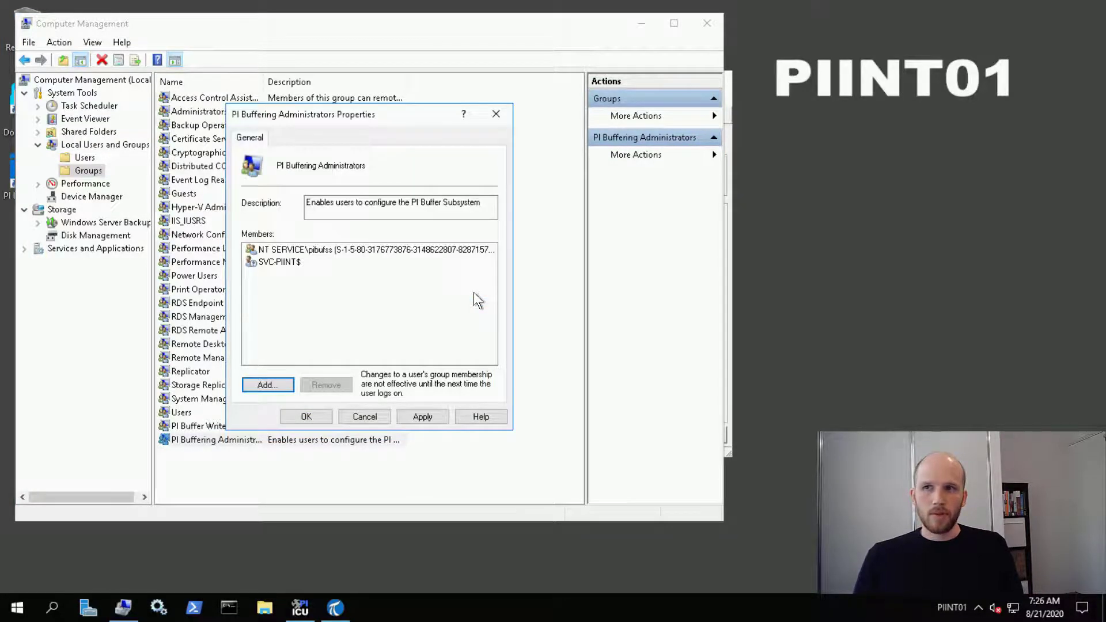
left_click(315, 417)
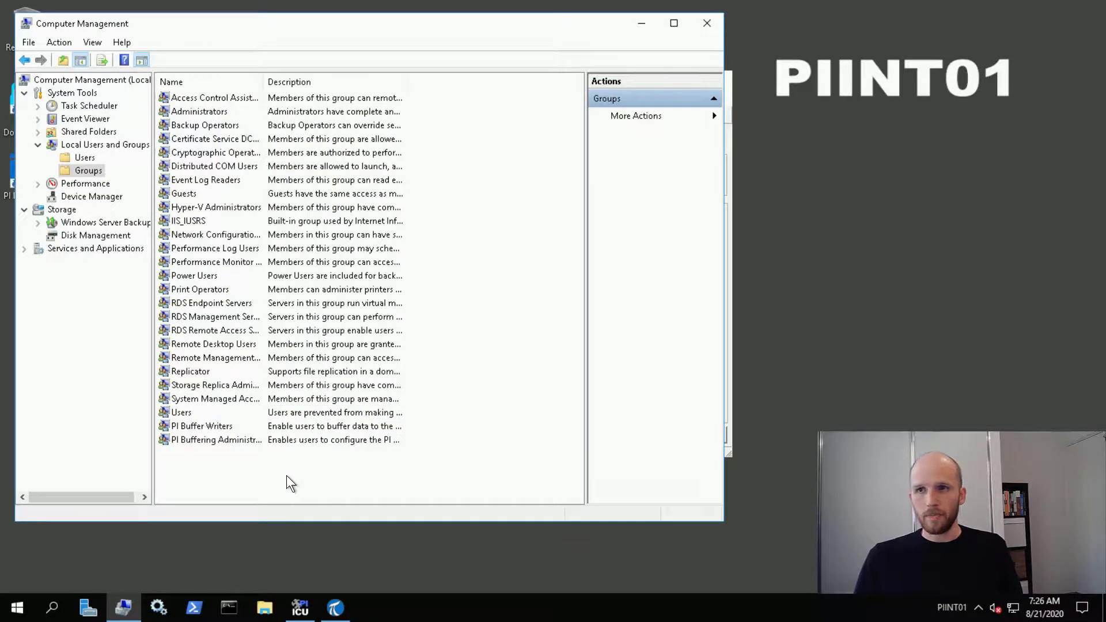
left_click(160, 614)
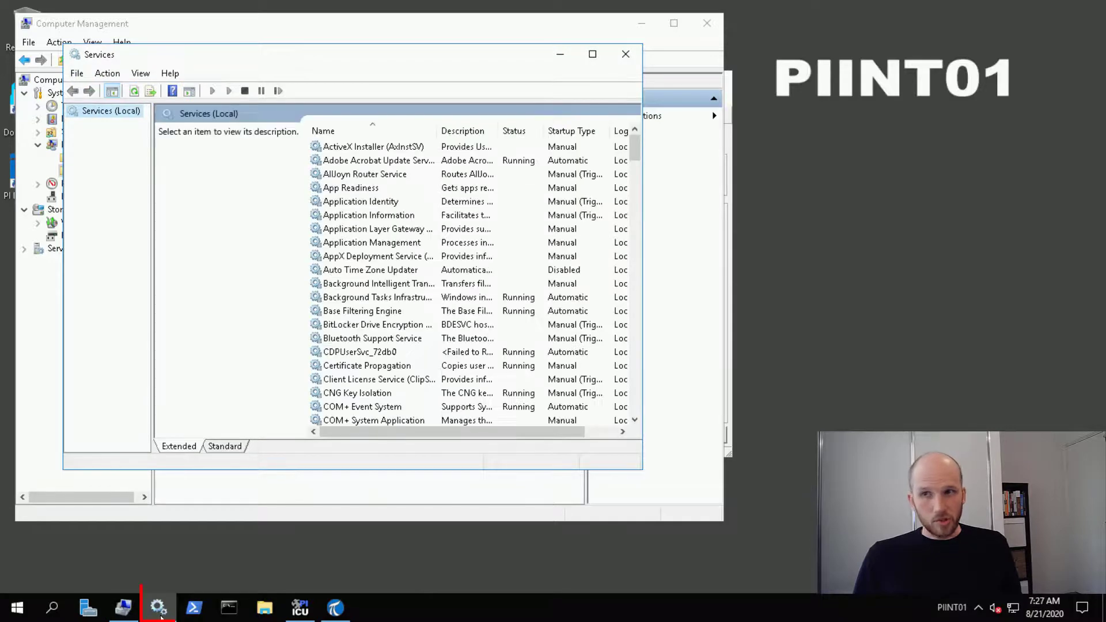
Step: Find PI Buffer Subsystem in Services and open its properties
left_click(362, 179)
type("pi")
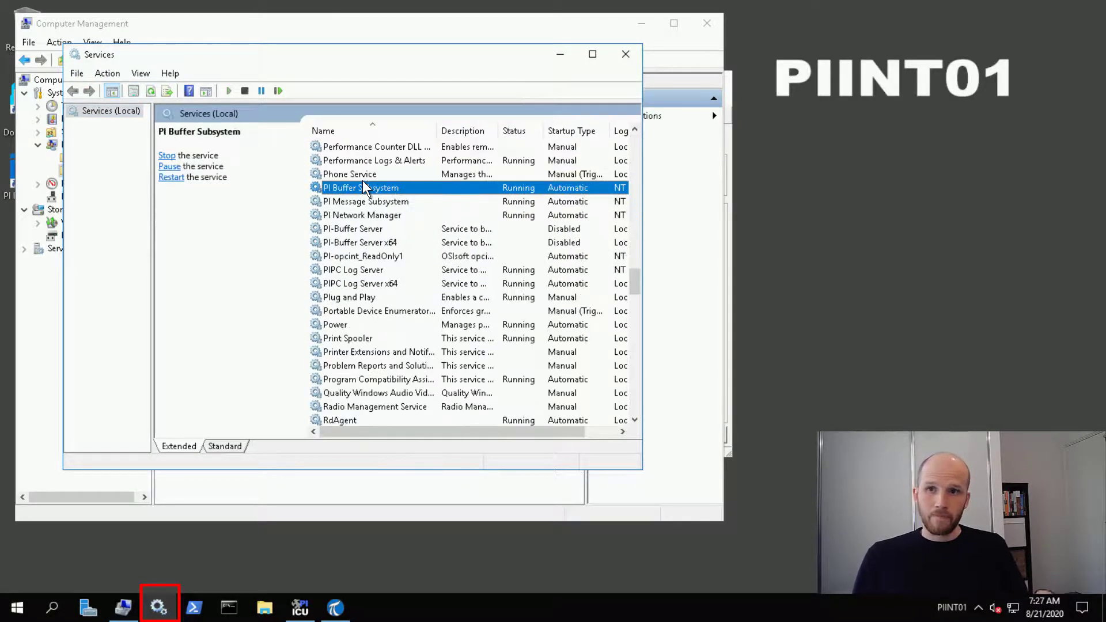
left_click_drag(642, 231, 783, 230)
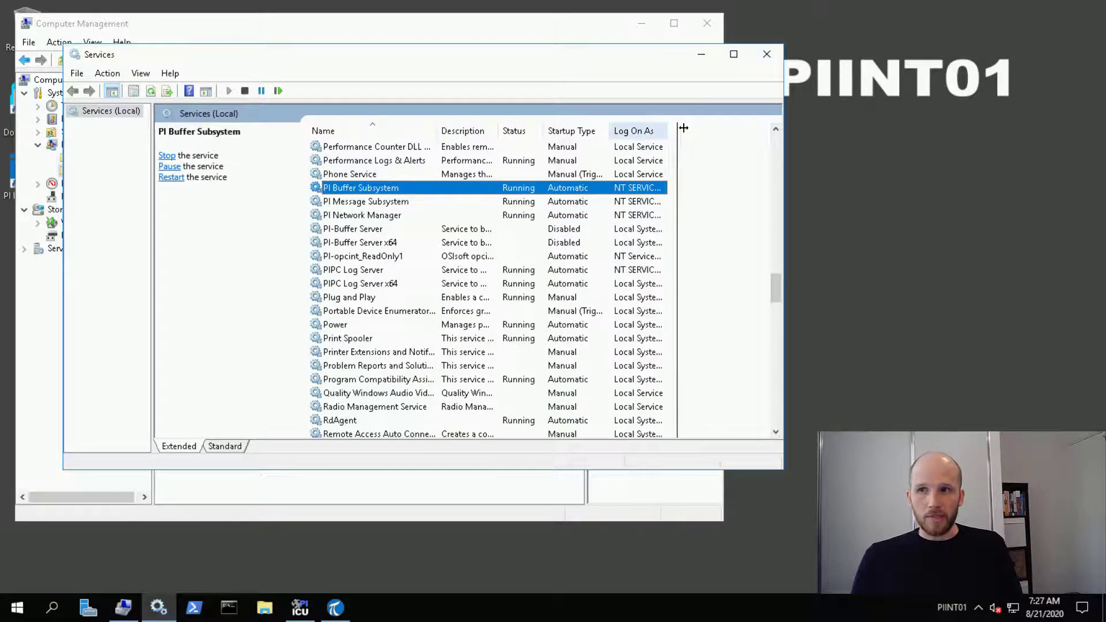
right_click(482, 187)
left_click(518, 320)
Step: Set its log-on account to PISCHOOL\svc-piint with blank passwords and apply
left_click(339, 125)
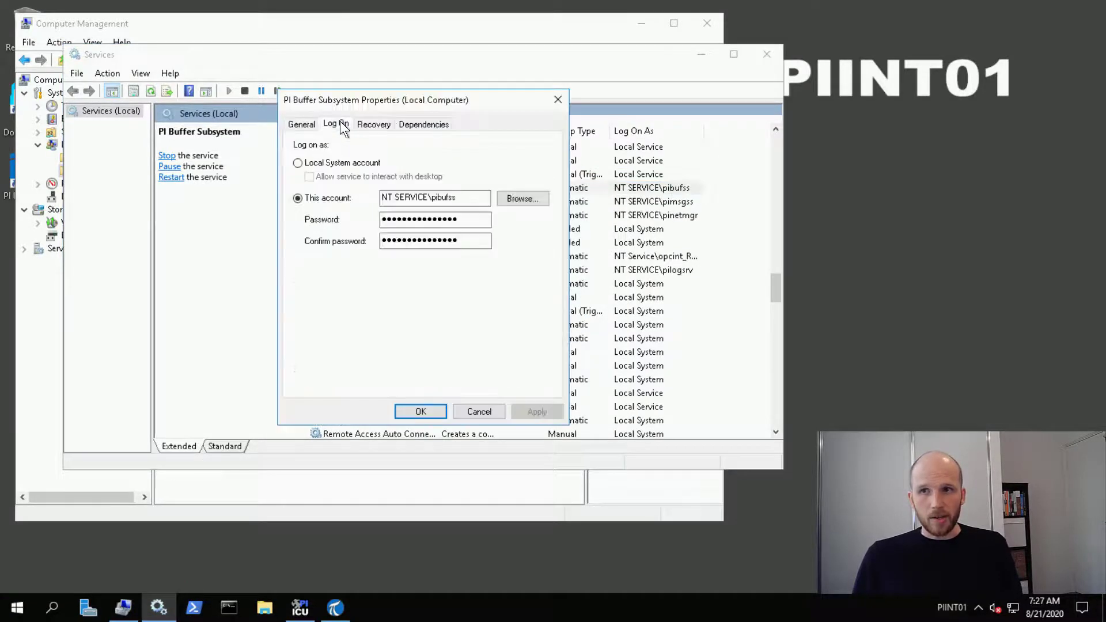
left_click_drag(460, 197, 361, 271)
type("PI")
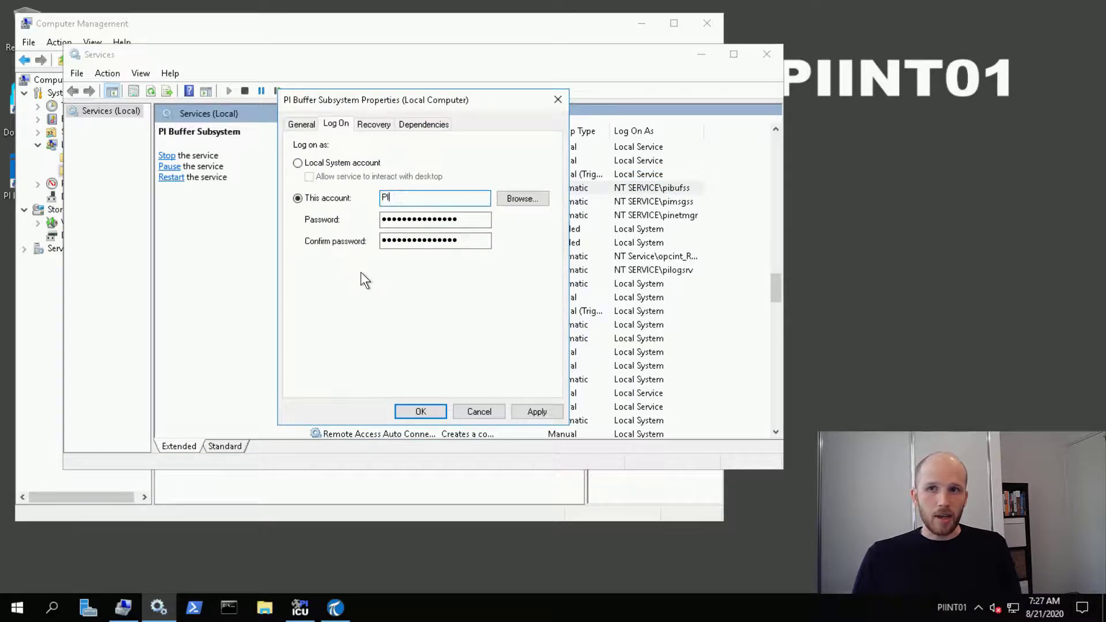
type("SCHOOL\\svc-piint")
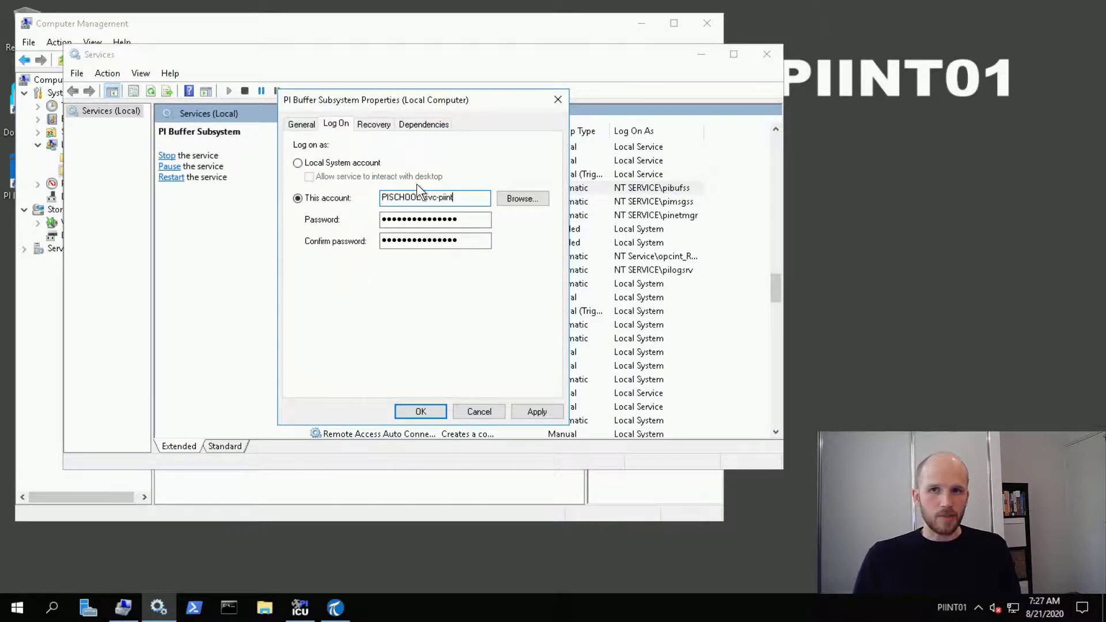
left_click_drag(471, 218, 347, 217)
key("BackSpace")
left_click_drag(488, 240, 374, 253)
key("BackSpace")
left_click(556, 412)
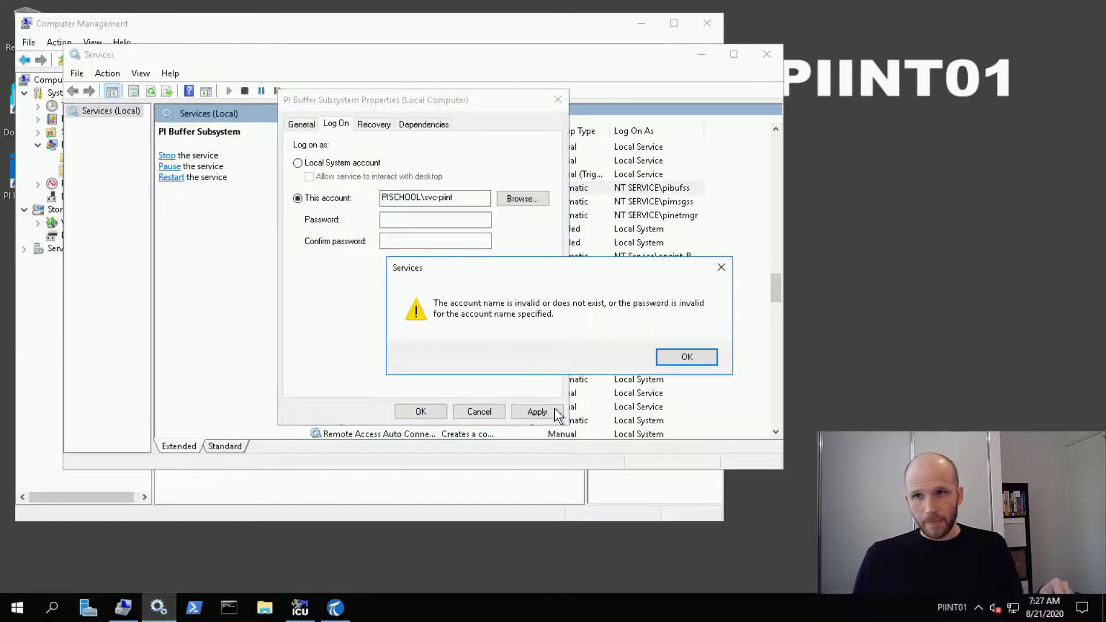
left_click(687, 362)
Step: Correct the account to PISCHOOL\svc-piint$, apply, acknowledge the notices, and close properties
left_click(466, 201)
type("$")
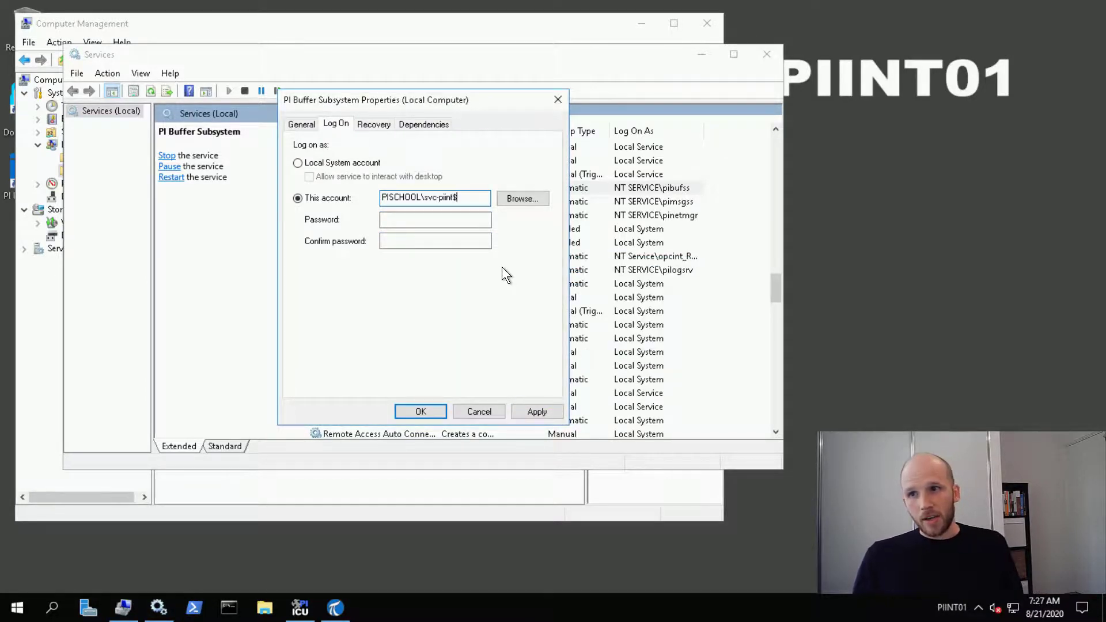
left_click(541, 412)
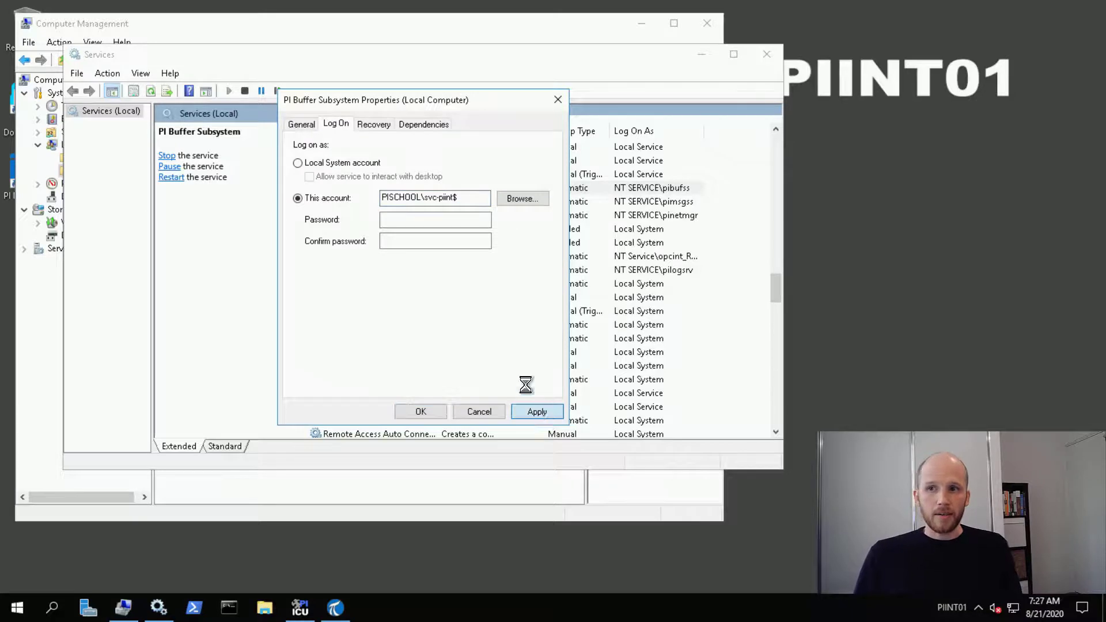
left_click(691, 357)
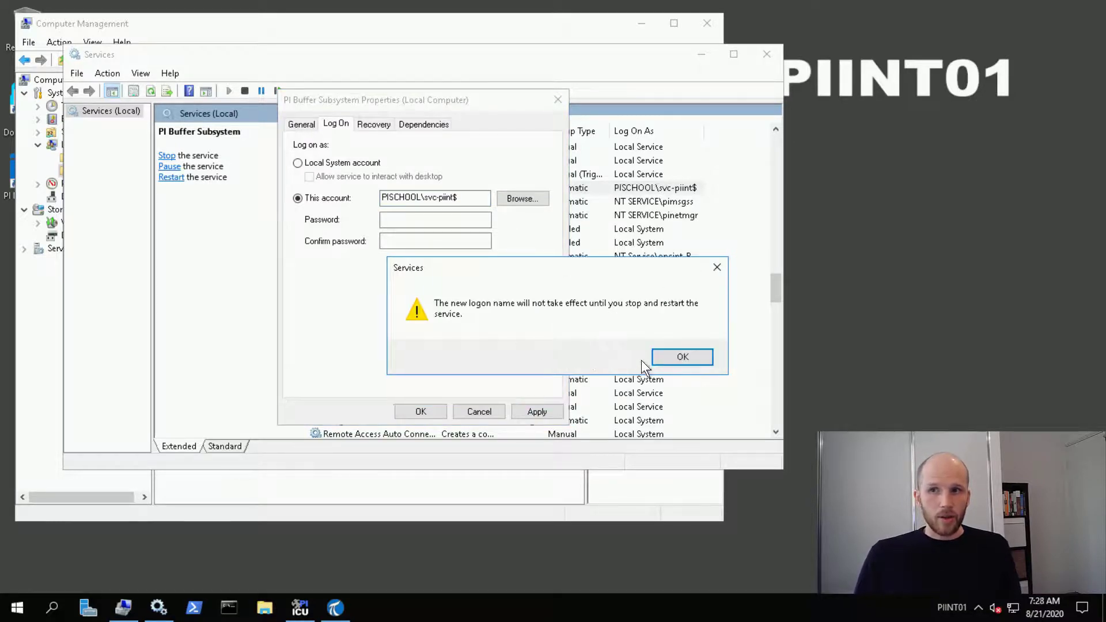
left_click(688, 357)
left_click(420, 411)
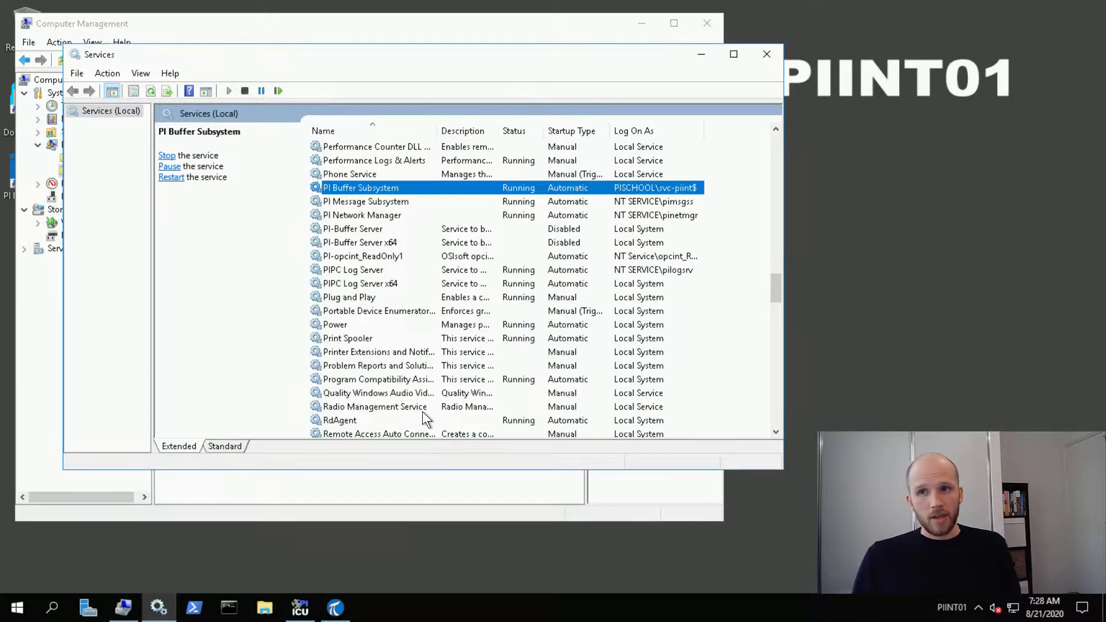
Step: Set PI-opcint_ReadOnly1 to log on as PISCHOOL\svc-piint$ with blank passwords
double_click(363, 256)
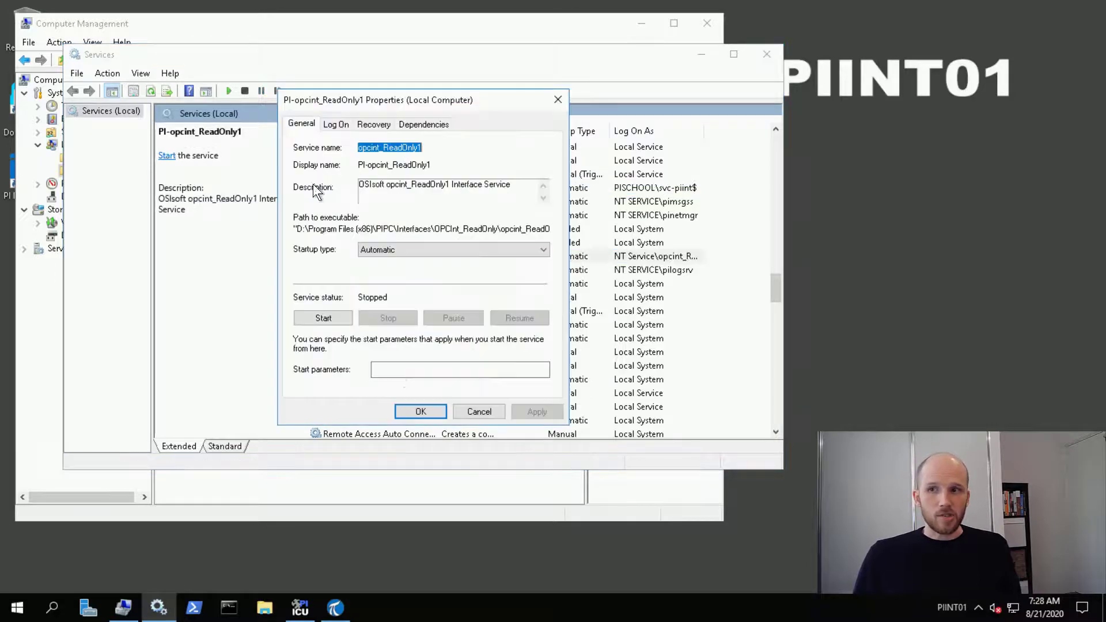
left_click(336, 124)
left_click_drag(423, 197, 532, 200)
key("BackSpace")
type("PISCHOOL\\svc-piint$")
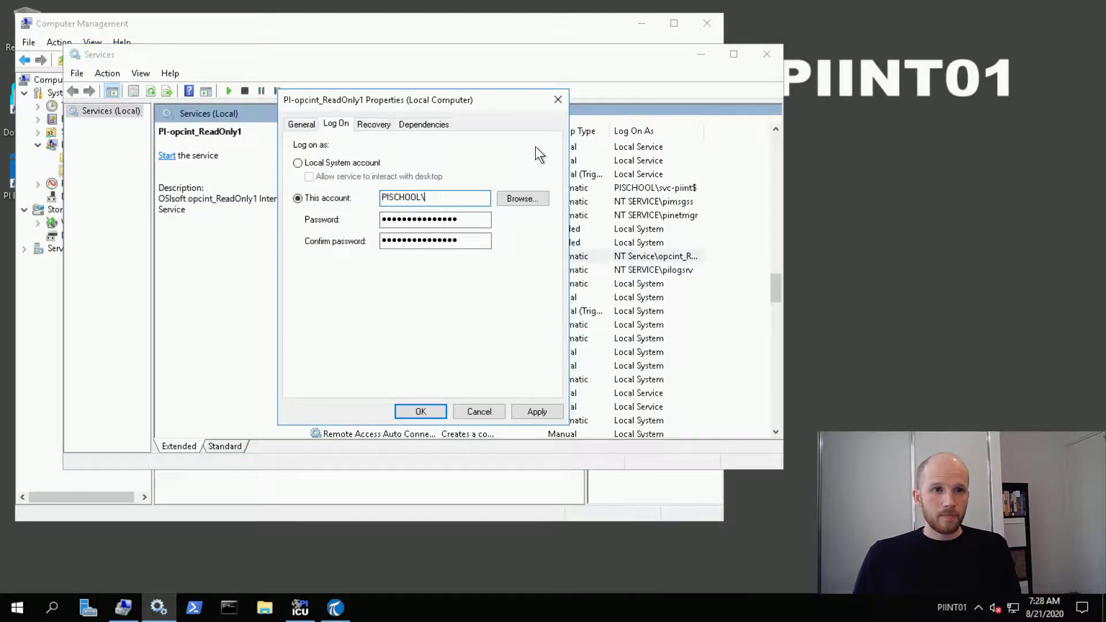
key("Tab")
key("BackSpace")
key("Tab")
key("BackSpace")
left_click(536, 412)
left_click(426, 413)
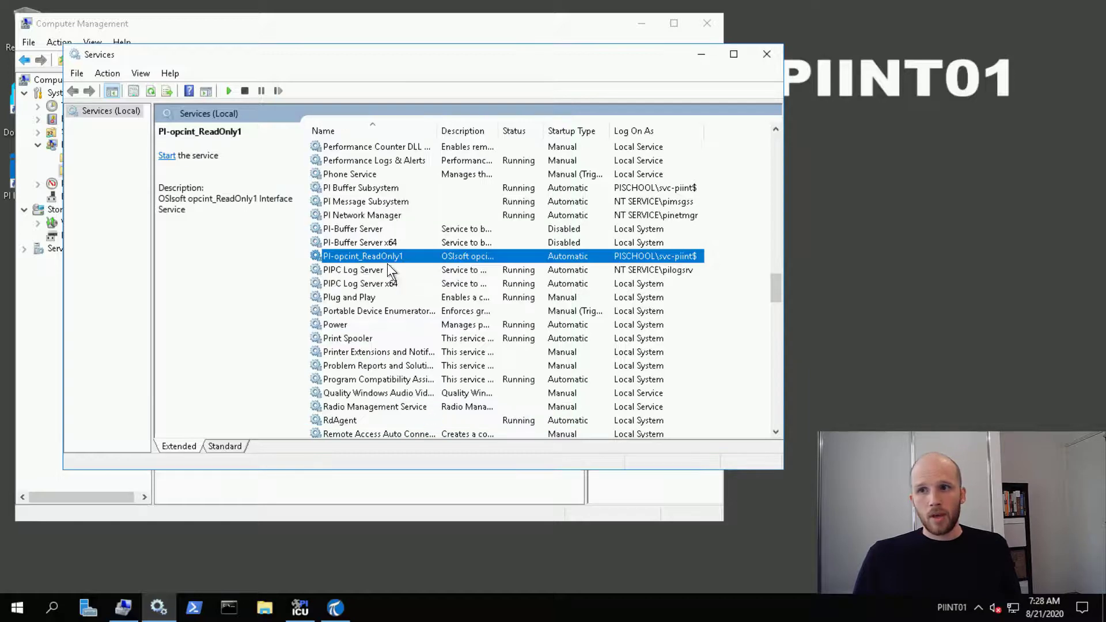
Step: Restart PI Buffer Subsystem and close the Interface Configuration Utility
right_click(388, 185)
left_click(420, 258)
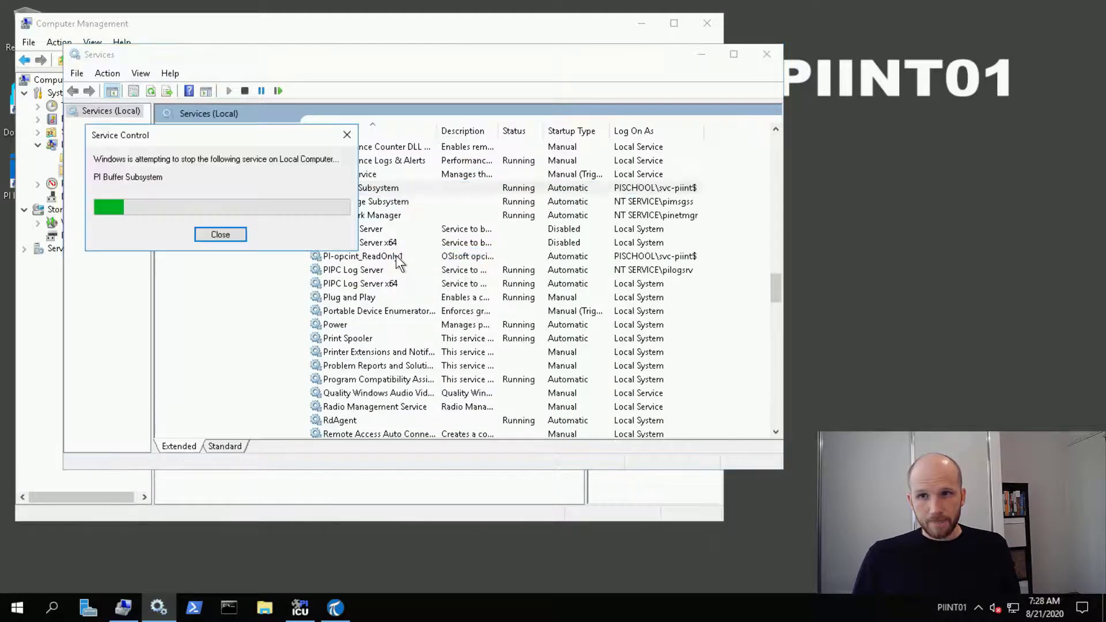
left_click(395, 254)
key("alt+Tab")
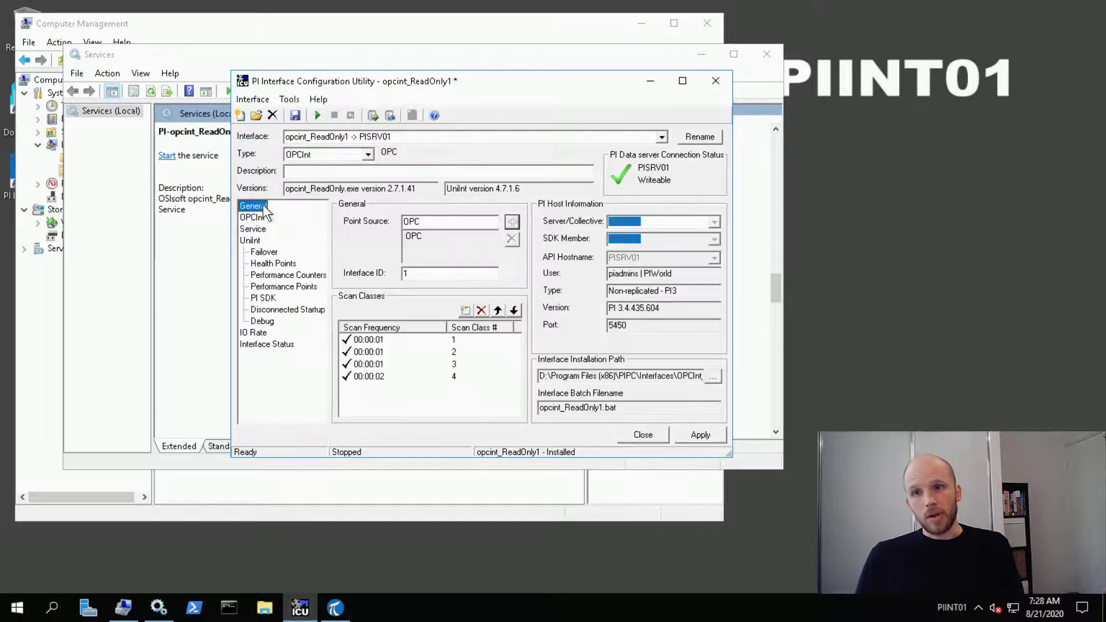
left_click(716, 80)
Step: Close the Services, Computer Management and Buffering Manager windows
left_click(767, 53)
left_click(707, 23)
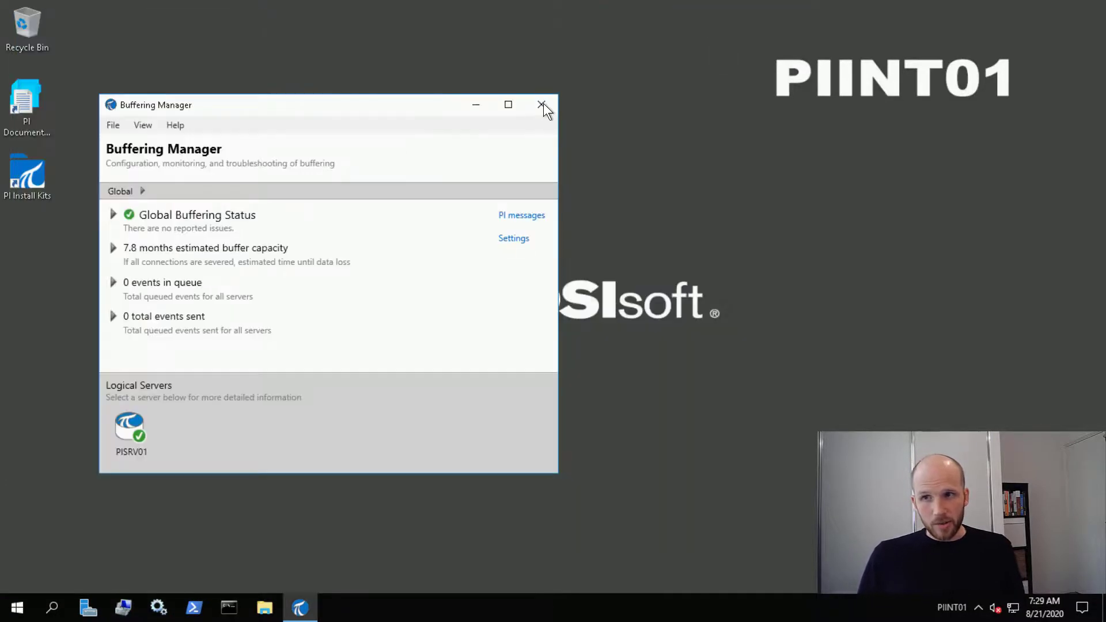
left_click(543, 104)
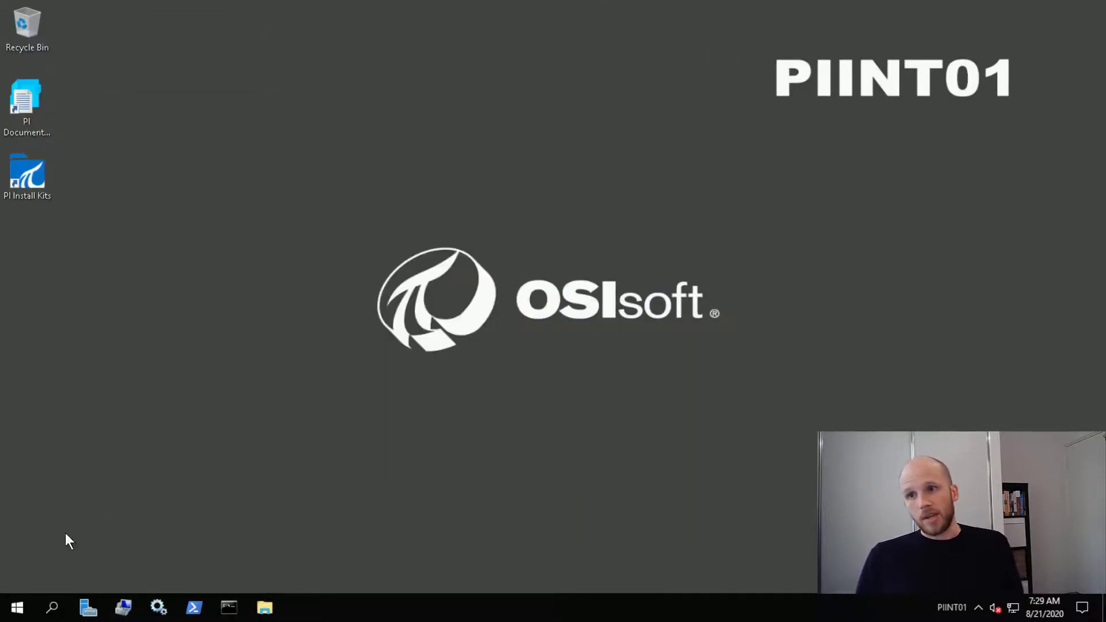
Step: Launch PI Interface Configuration Utility and load the opcint_ReadOnly1 -> PISRV01 interface
left_click(13, 615)
left_click(123, 199)
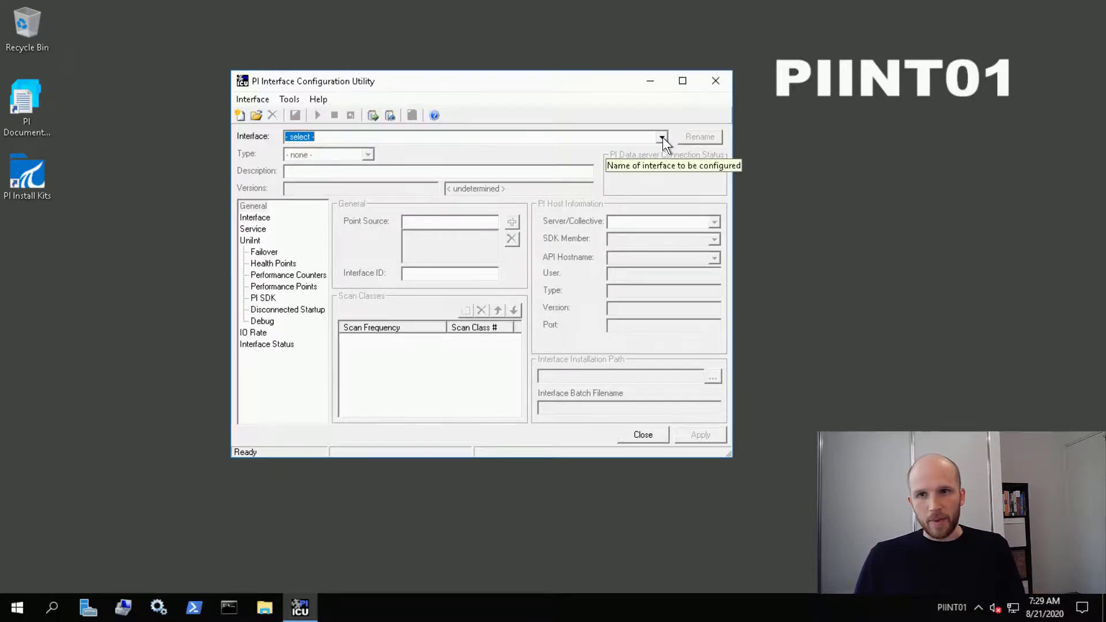
left_click(662, 137)
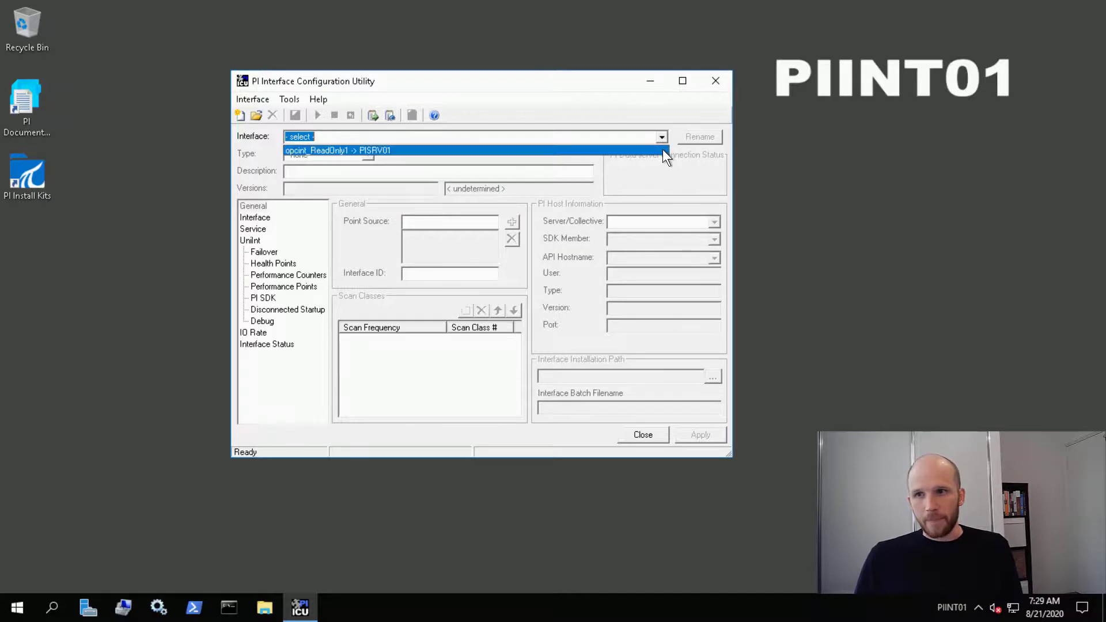
left_click(662, 149)
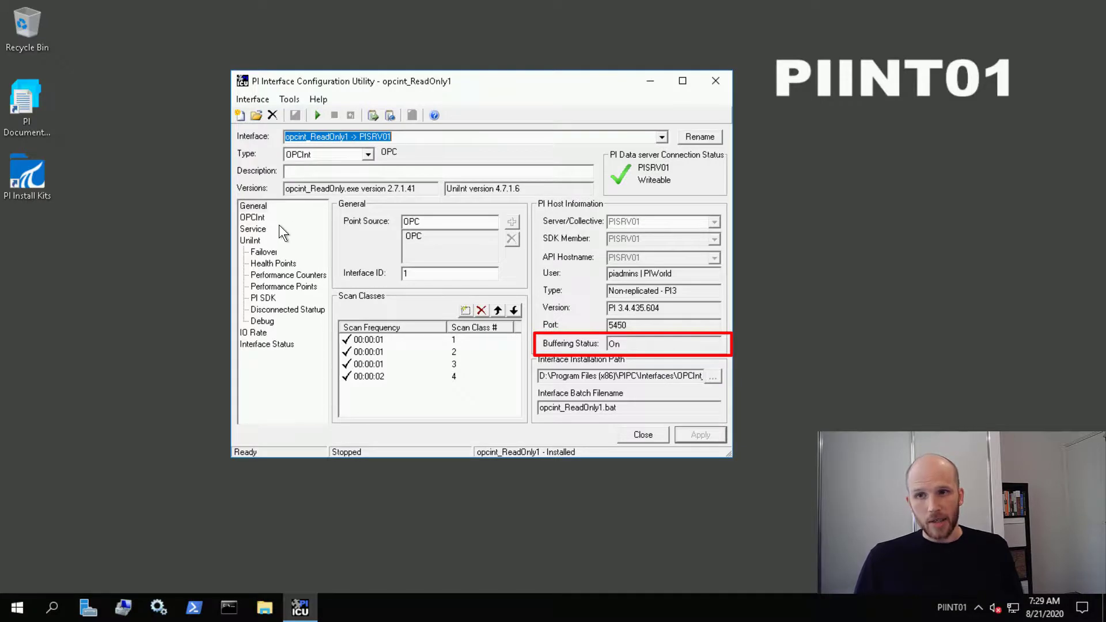
Step: Add PI Buffer Subsystem as a service dependency of opcint_ReadOnly1, then open the pigetmsg message log
left_click(258, 231)
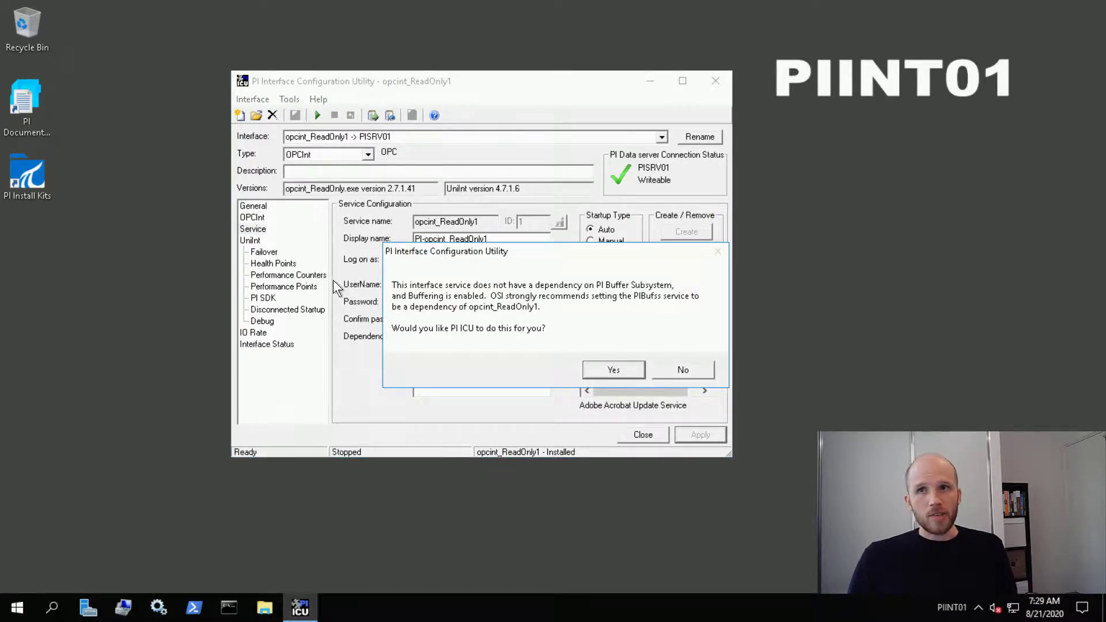
left_click(594, 370)
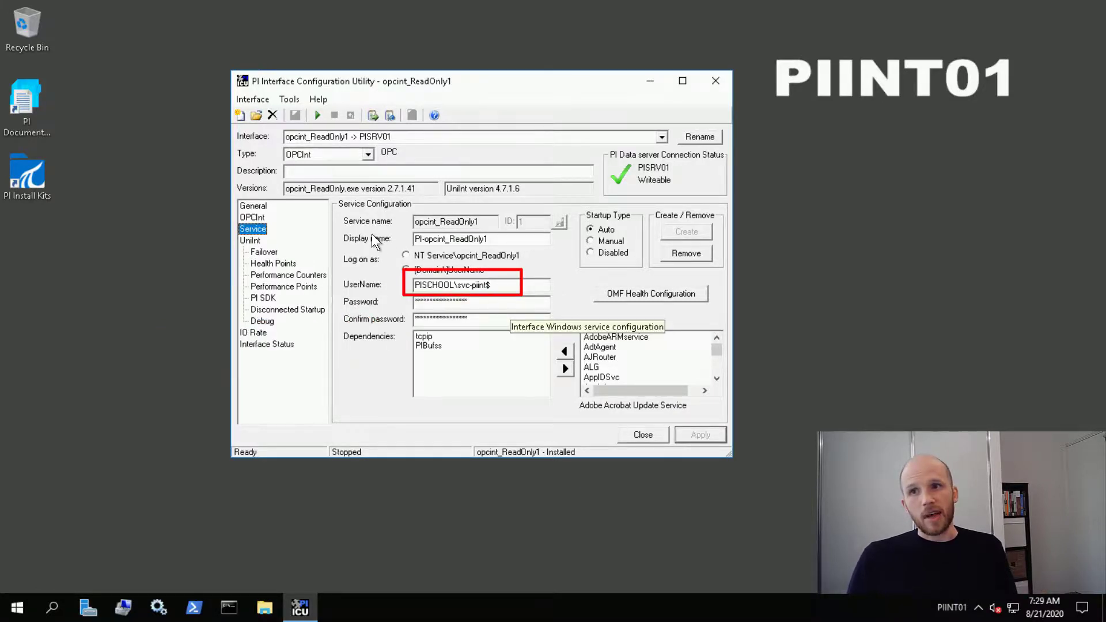
left_click(253, 205)
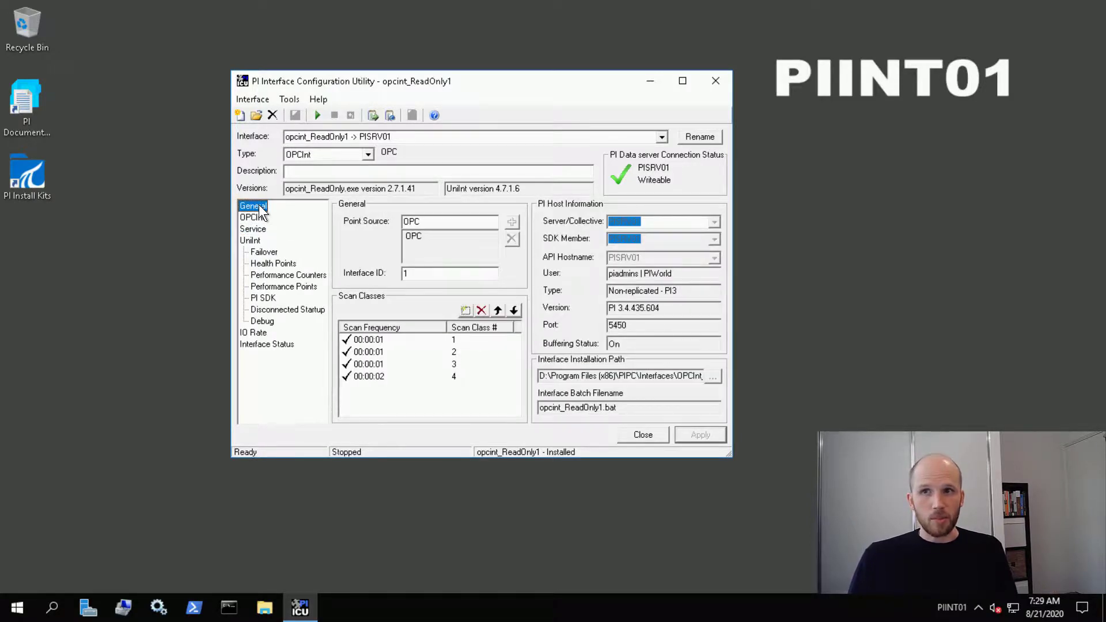
left_click(392, 114)
Step: Place the pigetmsg console lower right and the PI ICU window upper left, both visible
left_click_drag(378, 31, 743, 213)
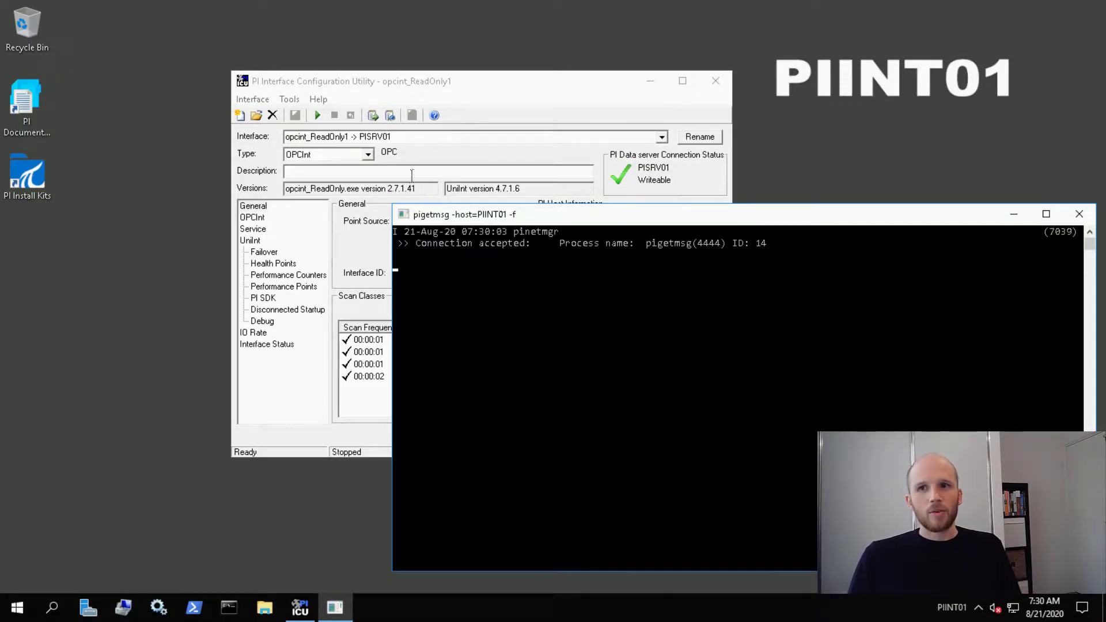
left_click_drag(370, 74, 208, 58)
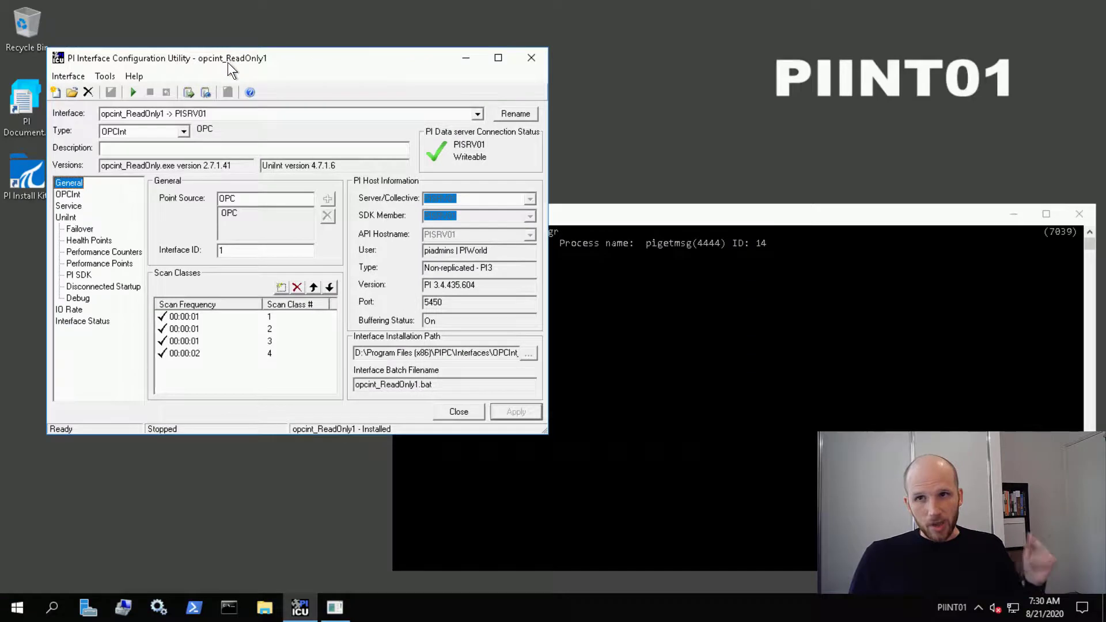
Step: Start the opcint_ReadOnly1 service and read its startup messages in the pigetmsg log
left_click(135, 92)
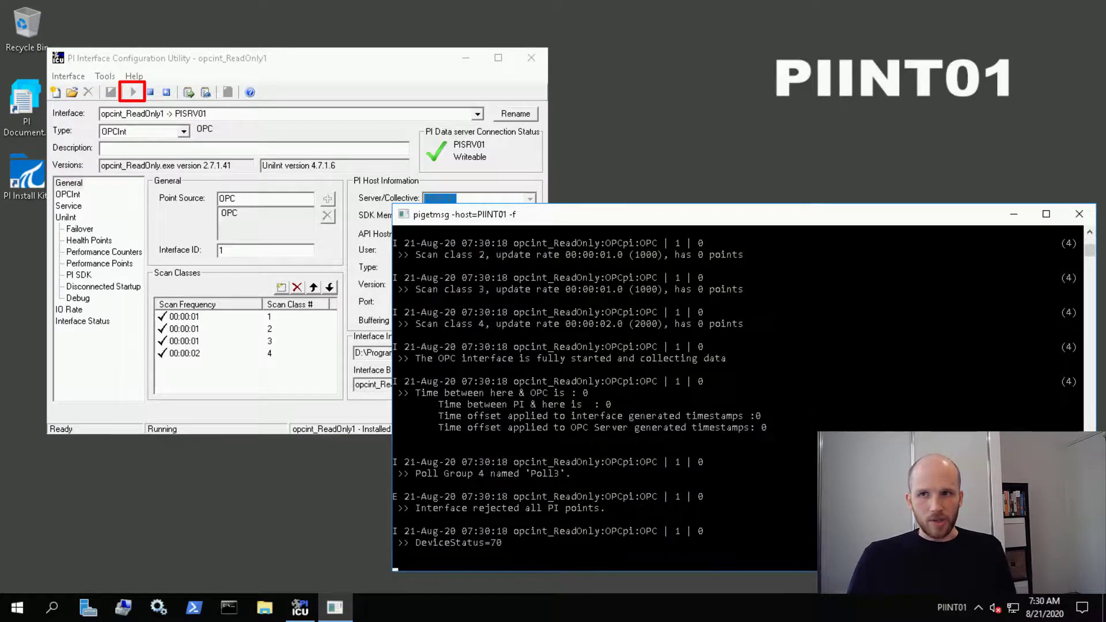
scroll(920, 338, "up", 5)
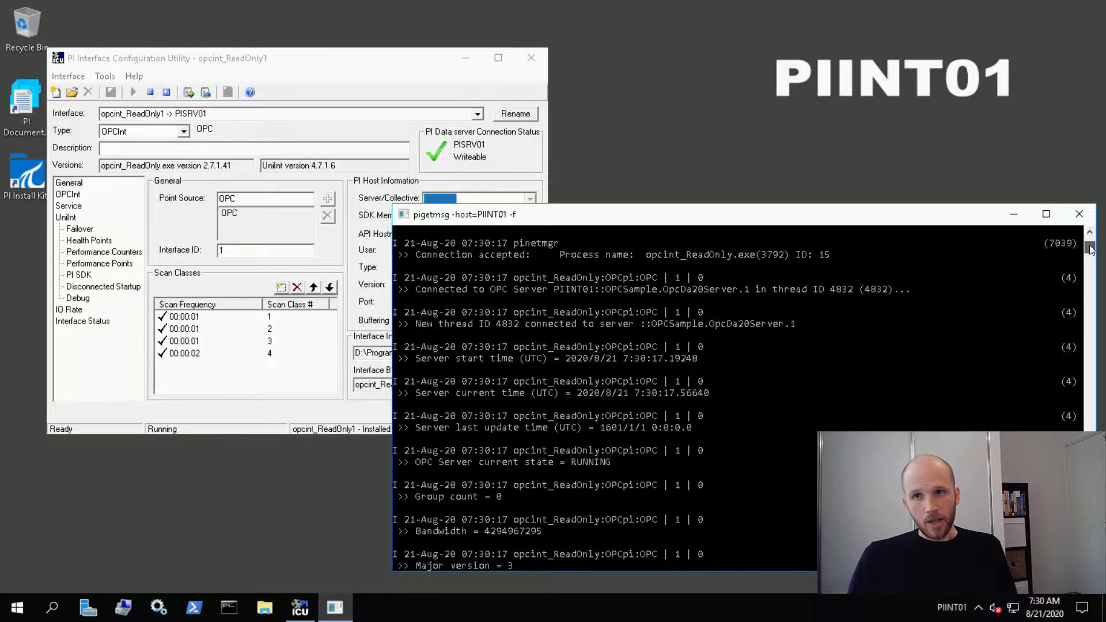
scroll(909, 345, "up", 10)
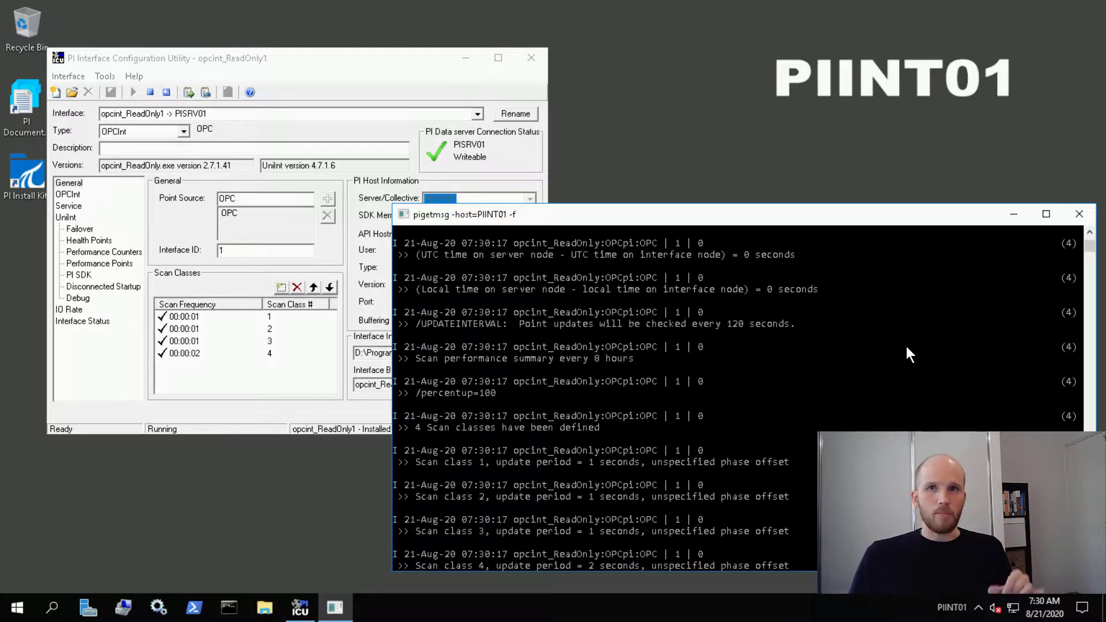
scroll(907, 353, "up", 10)
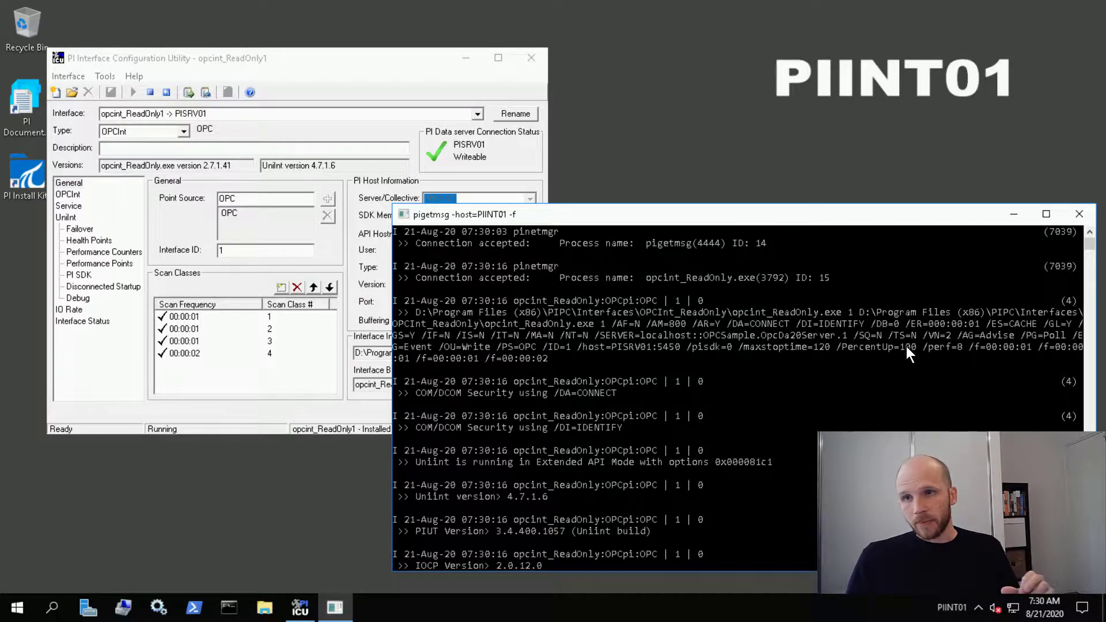
scroll(870, 322, "down", 1)
scroll(870, 322, "down", 10)
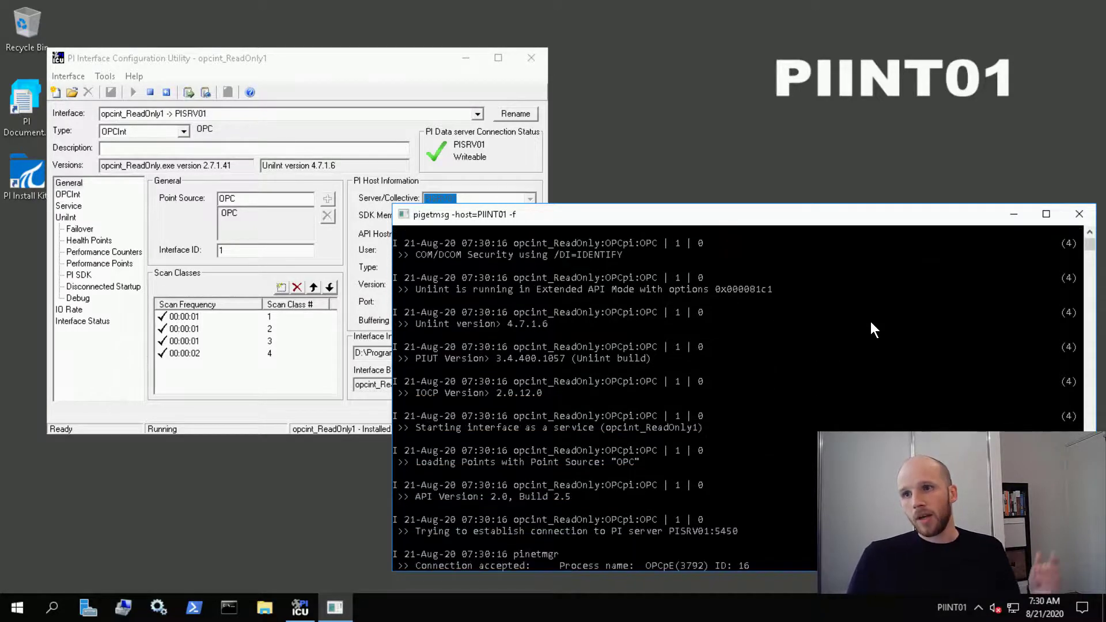
scroll(870, 322, "down", 1)
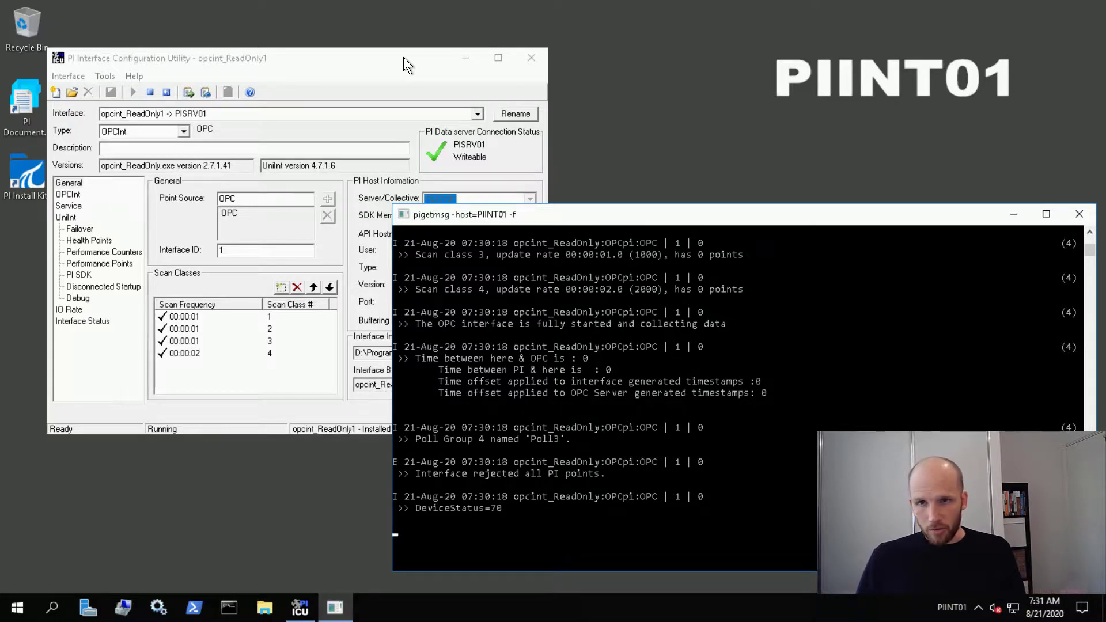
Step: Review the OPCInt, Service and General pages of the running opcint_ReadOnly1 interface
left_click(403, 57)
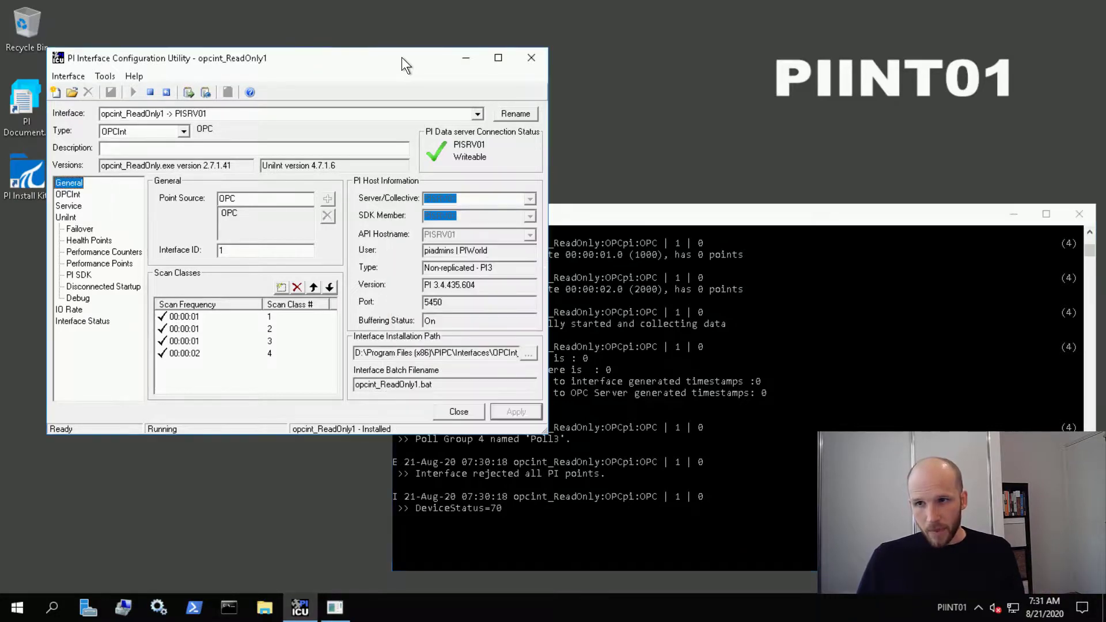
left_click(65, 196)
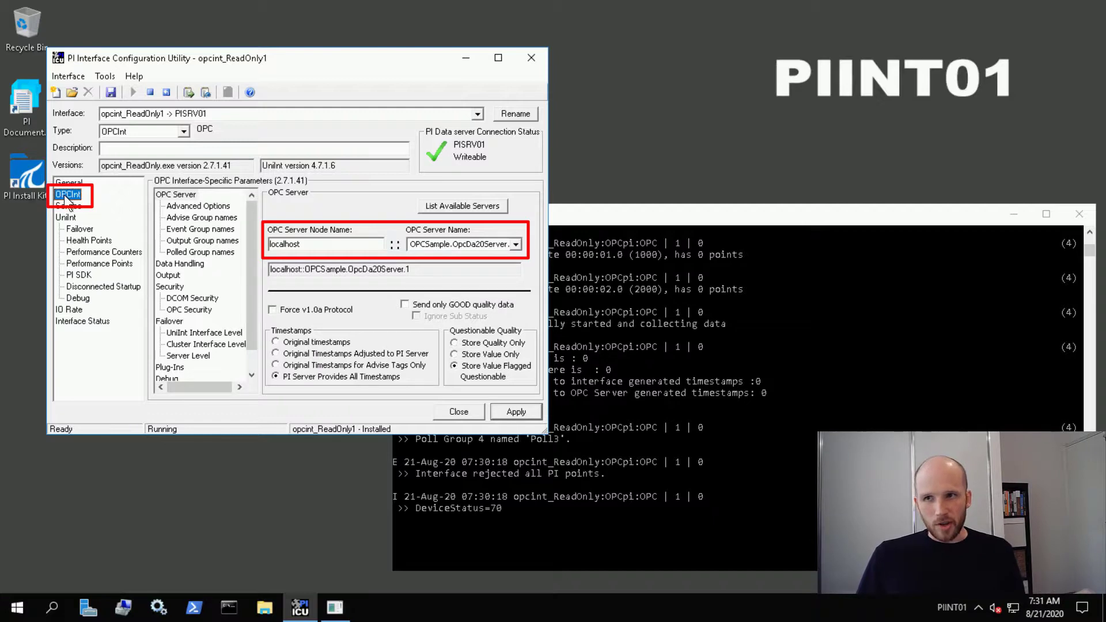
left_click(69, 206)
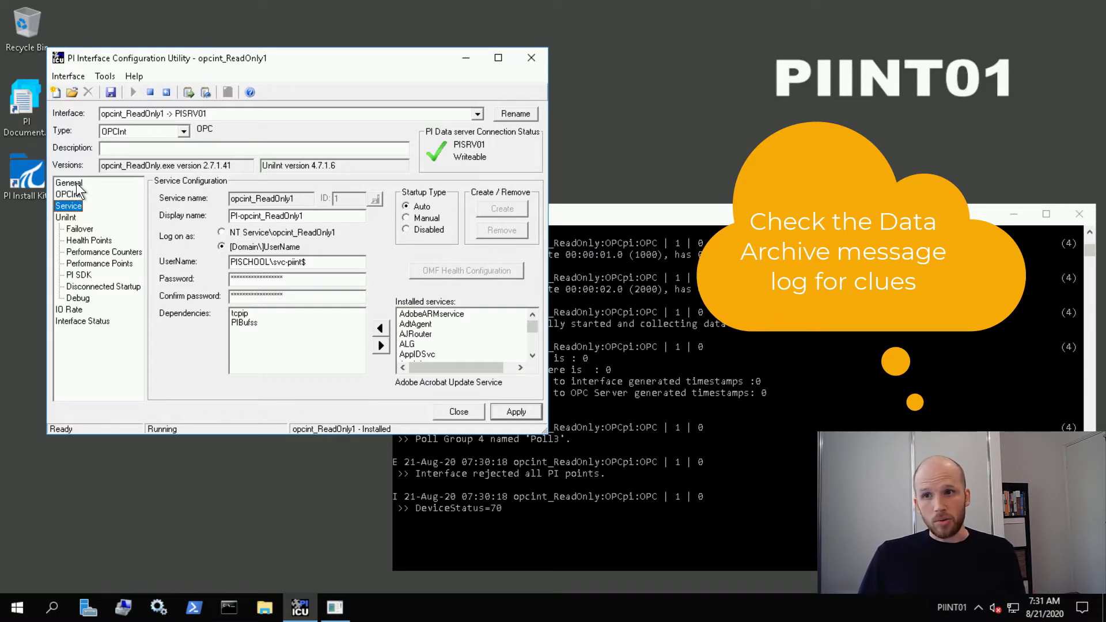
left_click(76, 182)
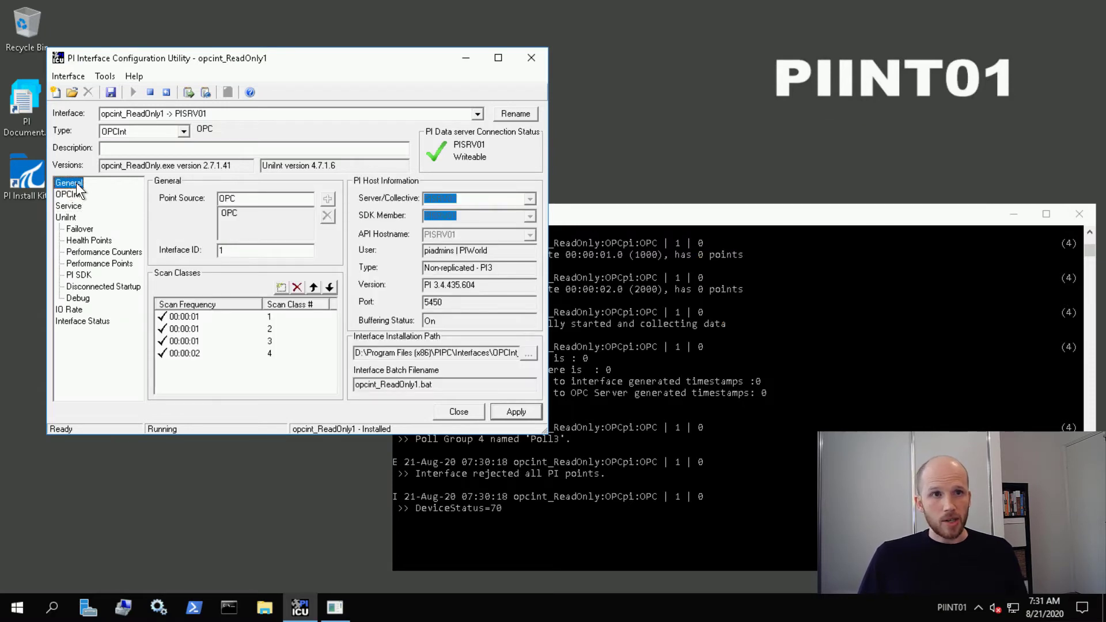